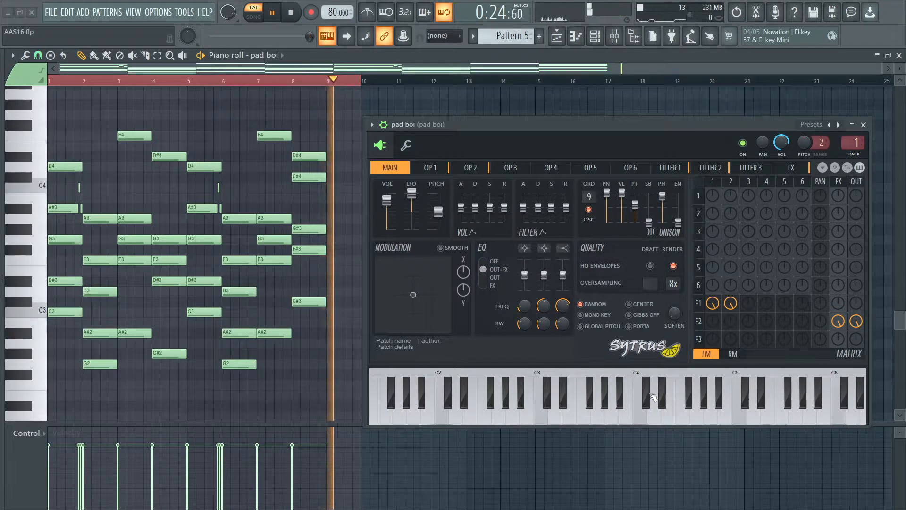
Stop playback and check the exact unison pitch and unison phase values in the main settings
key("space")
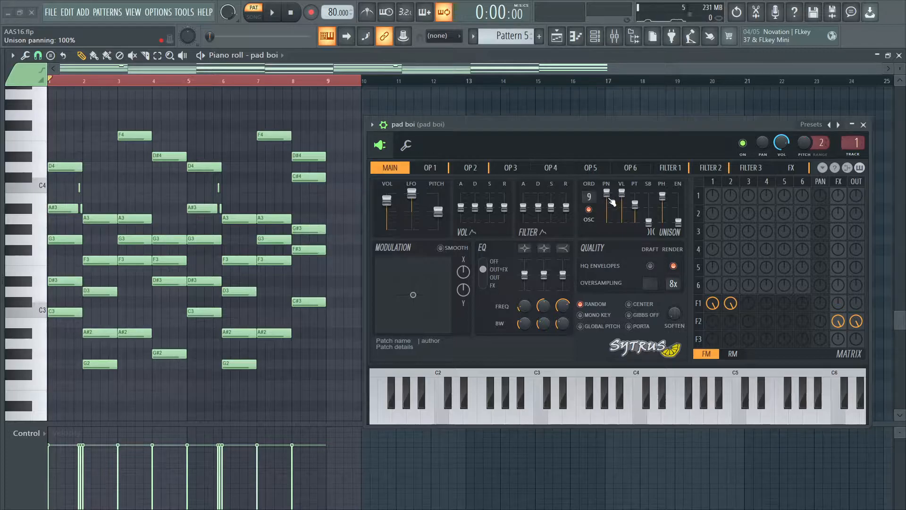
right_click(635, 205)
key("t")
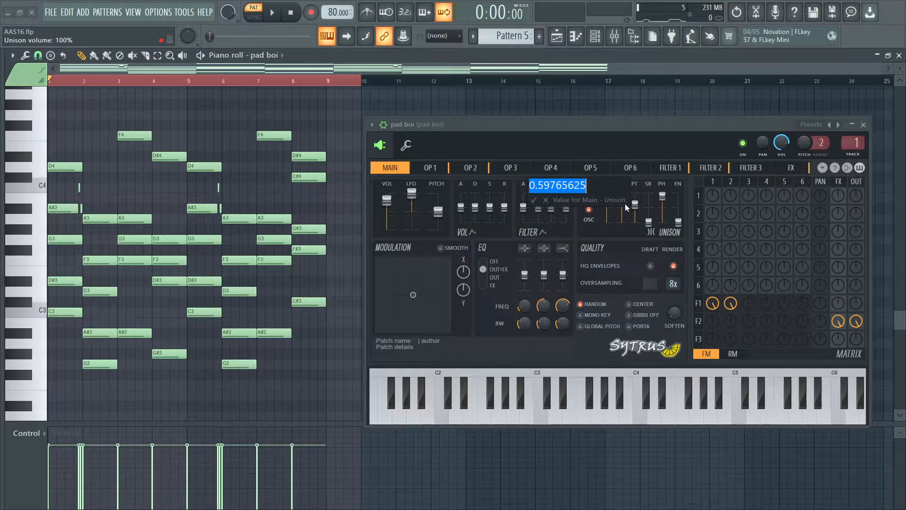
key("Escape")
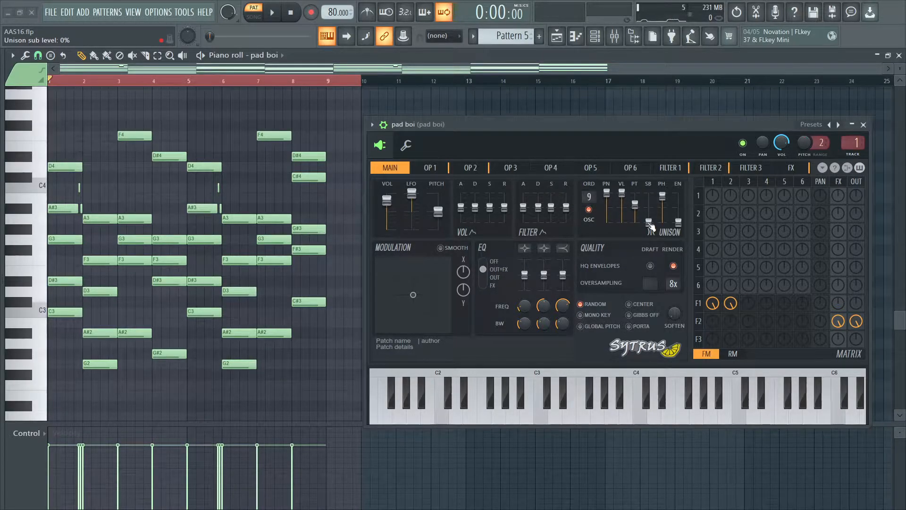
right_click(662, 202)
key("t")
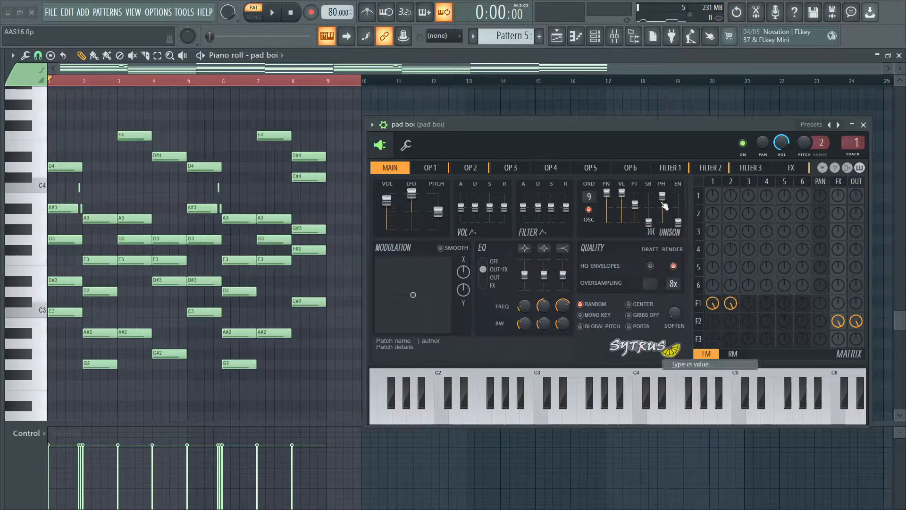
key("Escape")
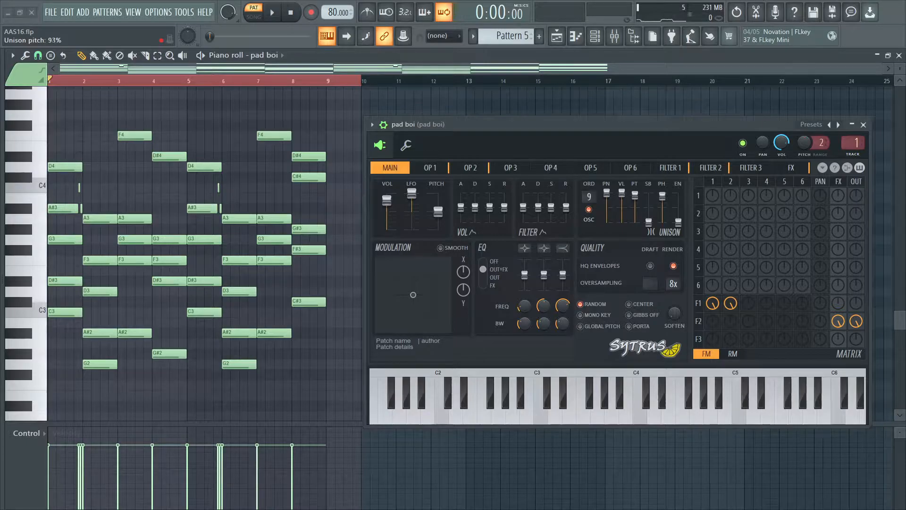
Audition the pad with unison pitch raised to 93%, and undo the unison pitch tweak
key("space")
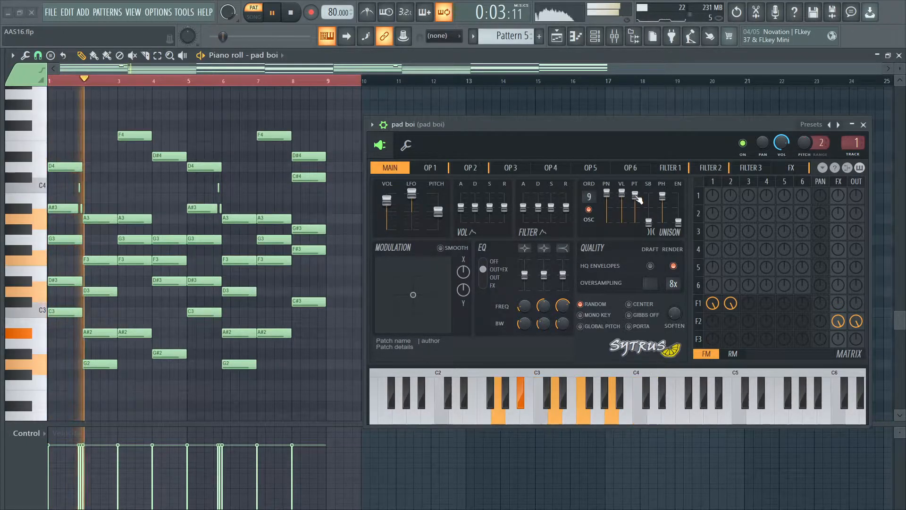
key("space")
key("ctrl+z")
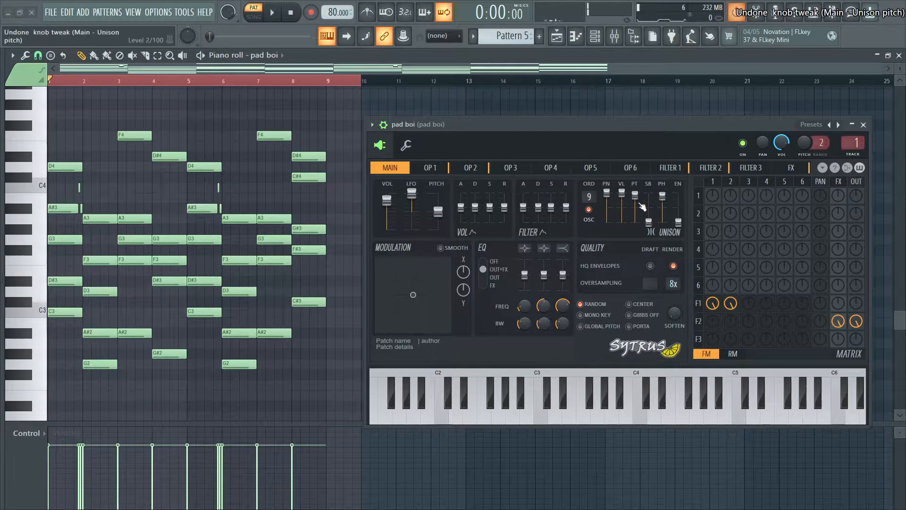
key("ctrl+z")
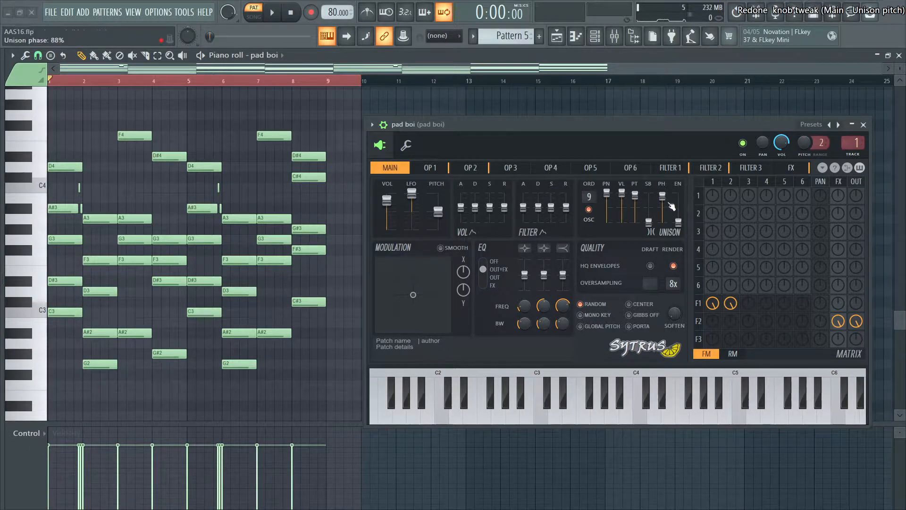
key("ctrl+z")
key("ctrl+z")
key("ctrl+z")
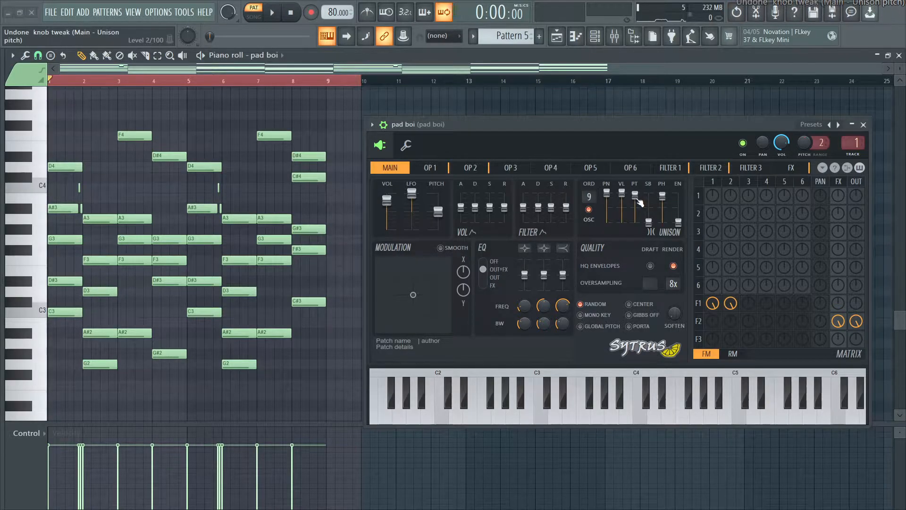
key("ctrl+z")
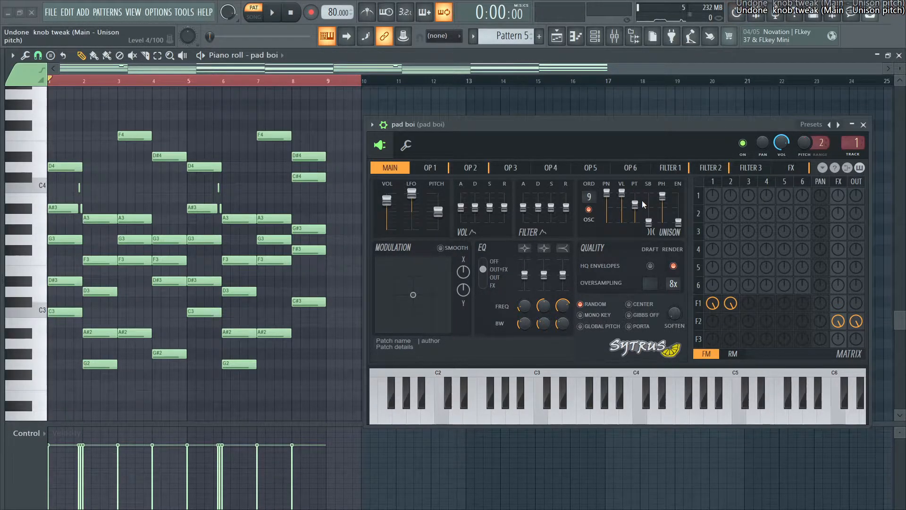
Compare the oscillator settings of operators 1 and 2, including operator 1's exact starting phase
left_click(435, 169)
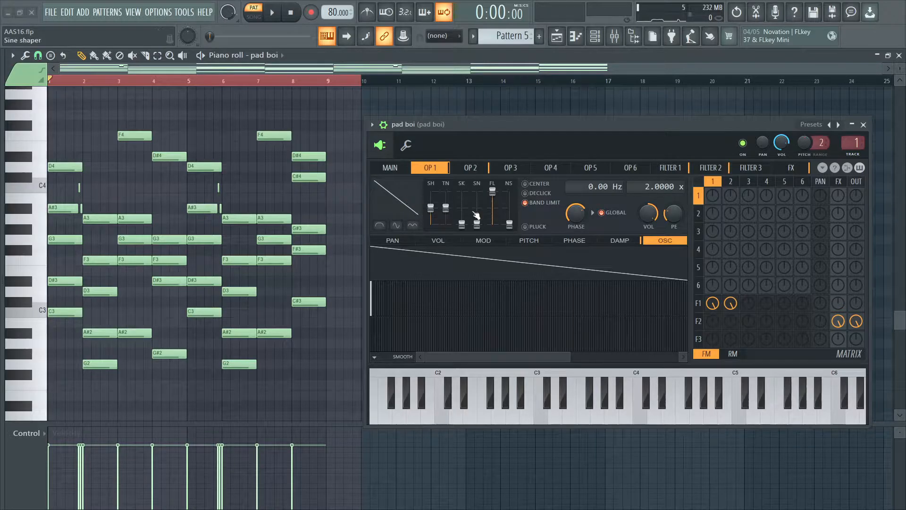
right_click(576, 216)
key("t")
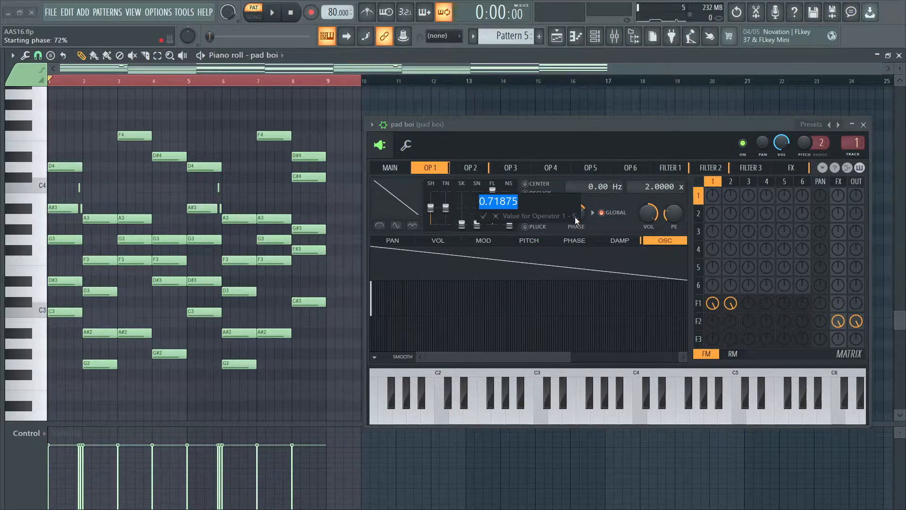
key("Escape")
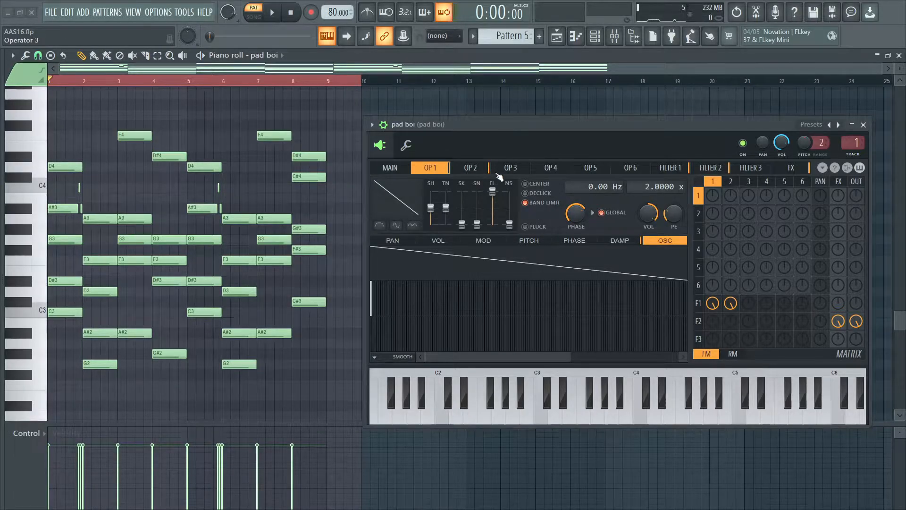
left_click(470, 168)
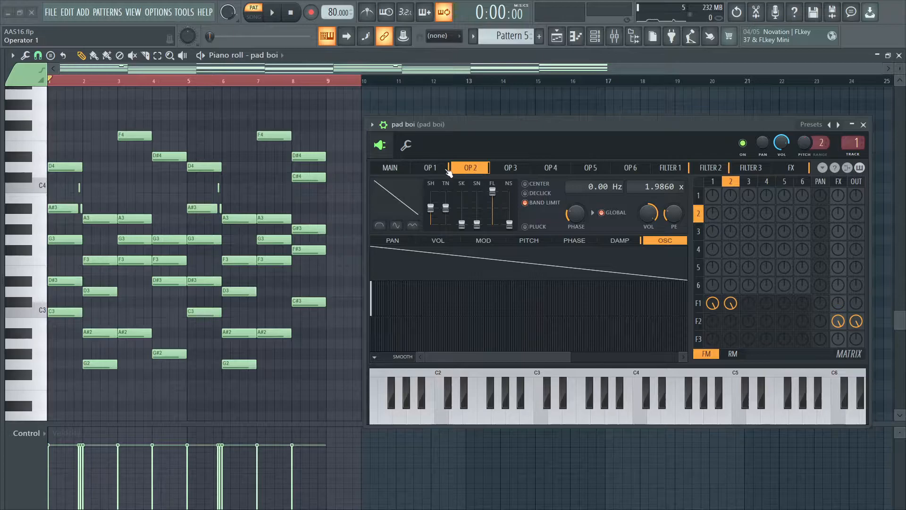
left_click(443, 169)
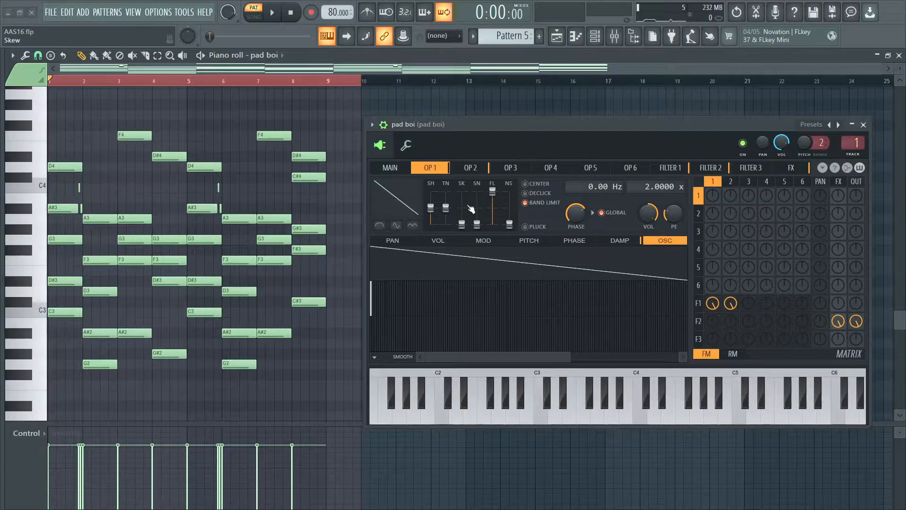
left_click(481, 169)
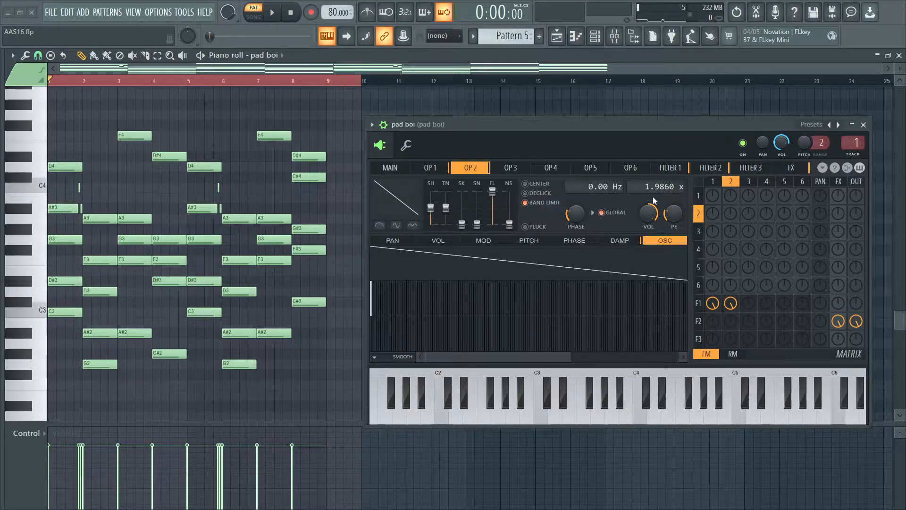
Examine Filter 1's waveshaper curve and audition the pad with the waveshaper switched off
left_click(680, 169)
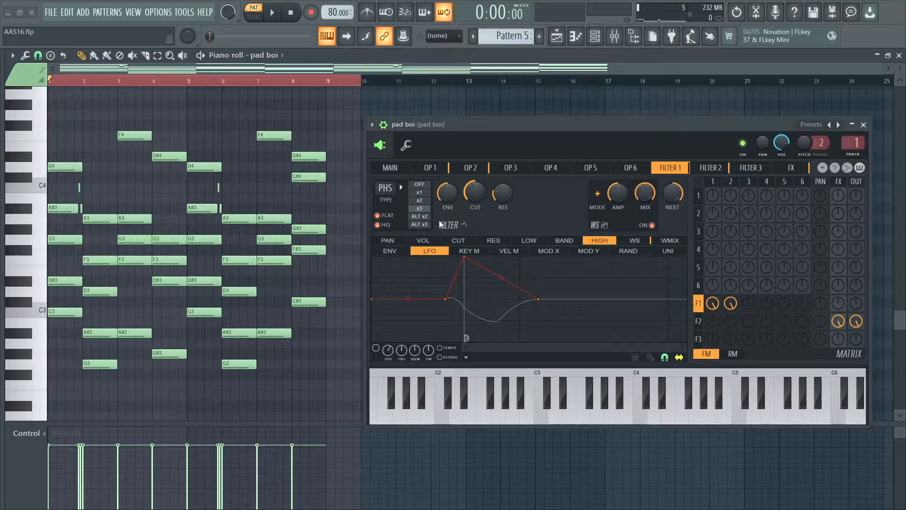
left_click(650, 241)
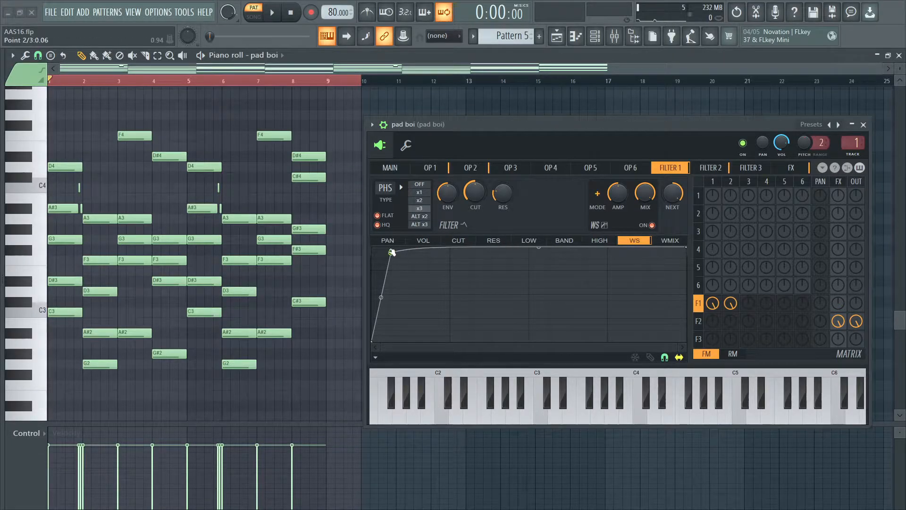
left_click(655, 227)
left_click(653, 226)
key("space")
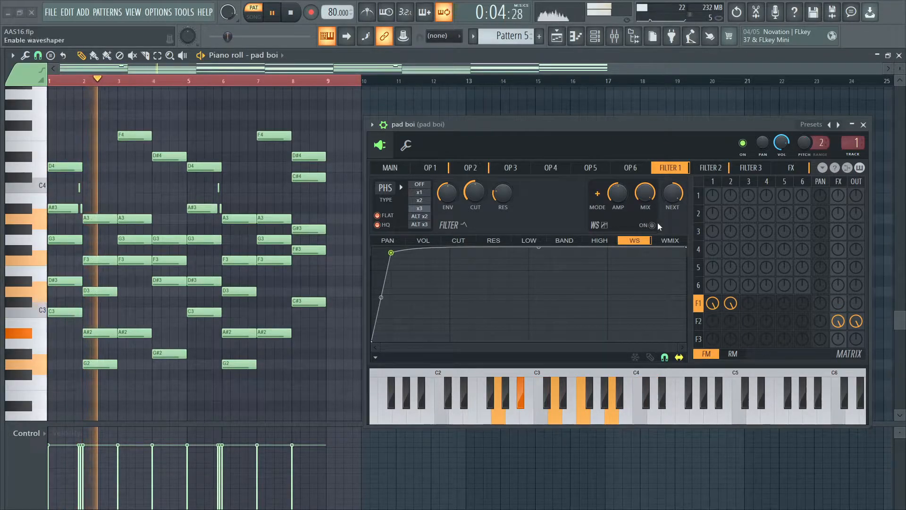
key("space")
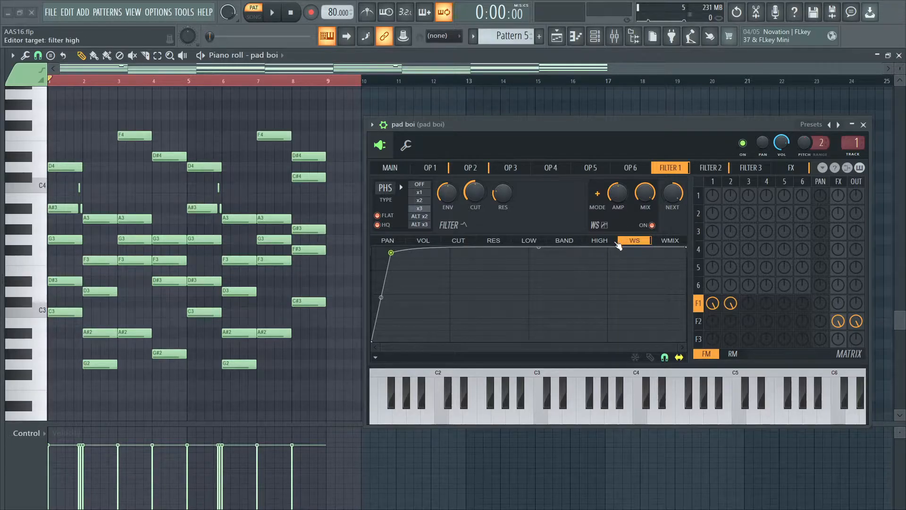
Audition the pad with the waveshaper on, and check Filter 1's exact resonance and cutoff values
key("space")
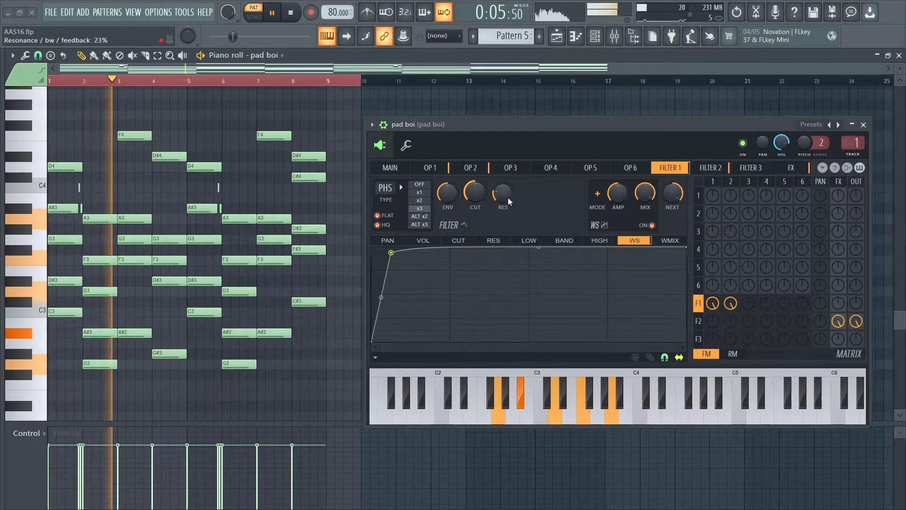
key("space")
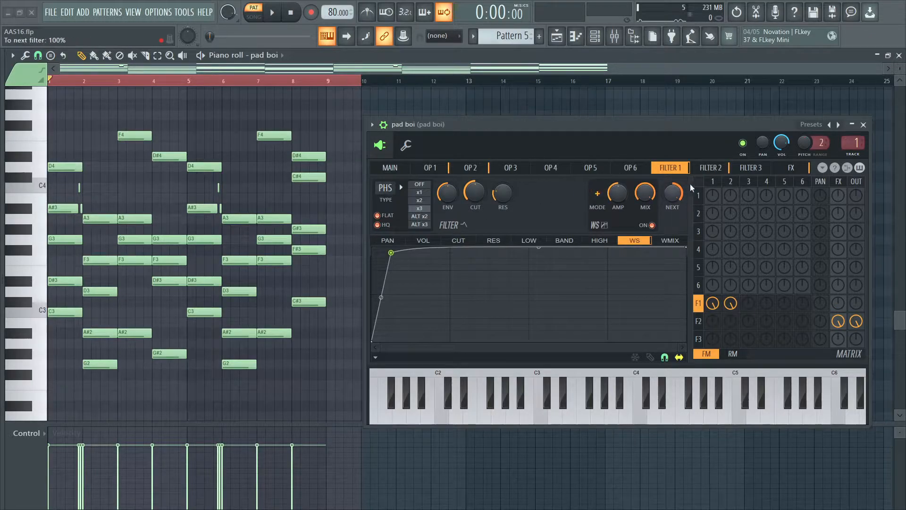
right_click(509, 189)
key("t")
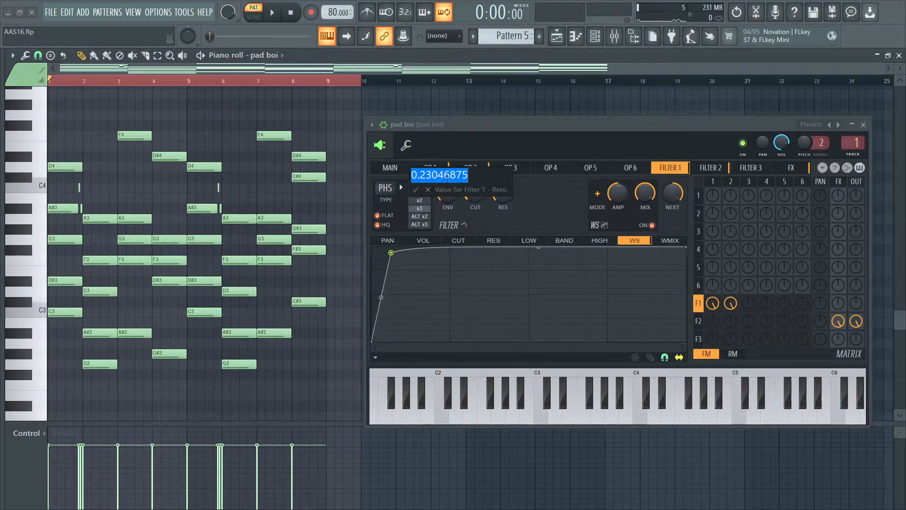
key("Escape")
right_click(477, 191)
key("t")
key("Escape")
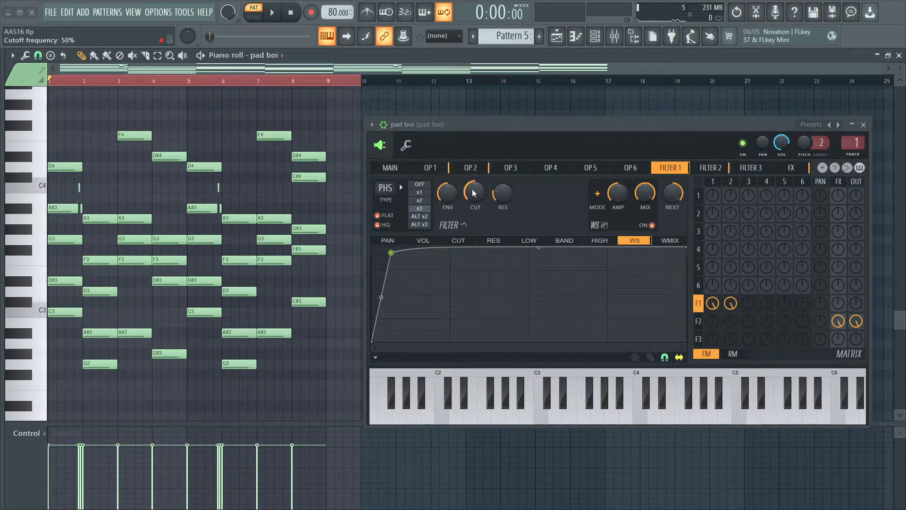
Try a higher resonance and a 76% cutoff on Filter 1 during playback, and undo the knob tweaks
key("space")
left_click_drag(477, 192, 504, 120)
left_click_drag(476, 192, 475, 163)
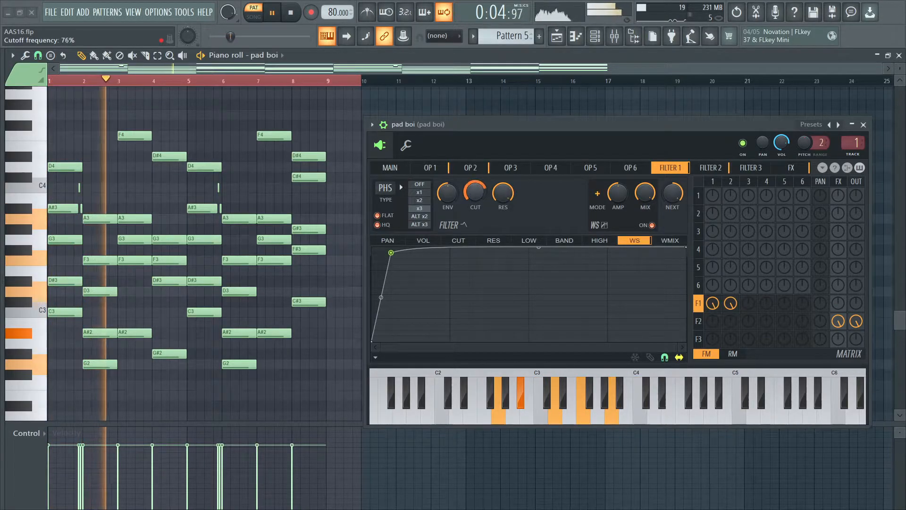
key("space")
key("ctrl+alt+z")
key("ctrl+alt+z")
key("ctrl+alt+z")
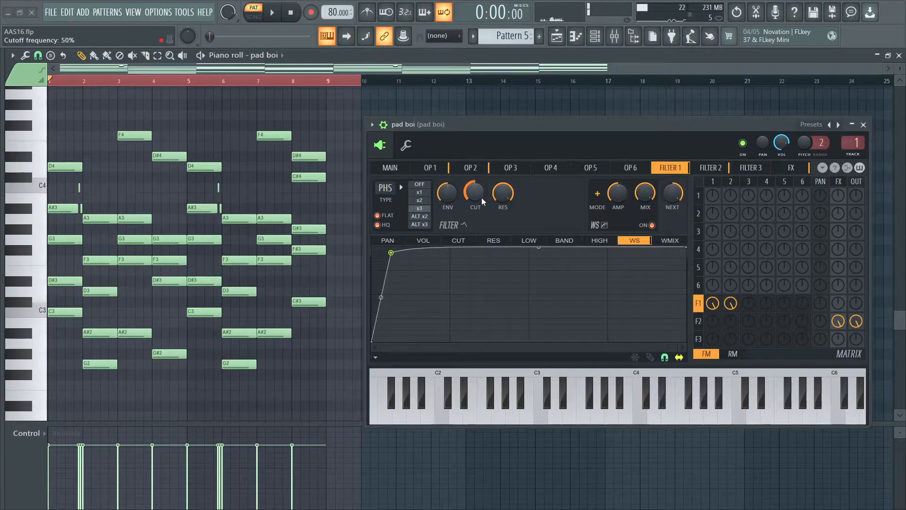
key("ctrl+alt+z")
key("ctrl+alt+z")
key("ctrl+alt+z")
key("ctrl+alt+z")
key("ctrl+alt+z")
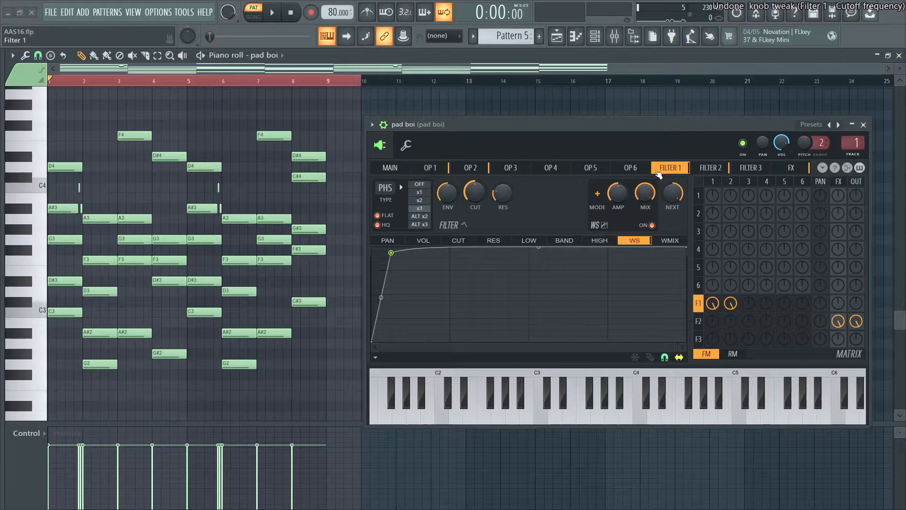
Examine Filter 2's cutoff LFO curve, cutoff and resonance levels, and selected filter type
left_click(699, 168)
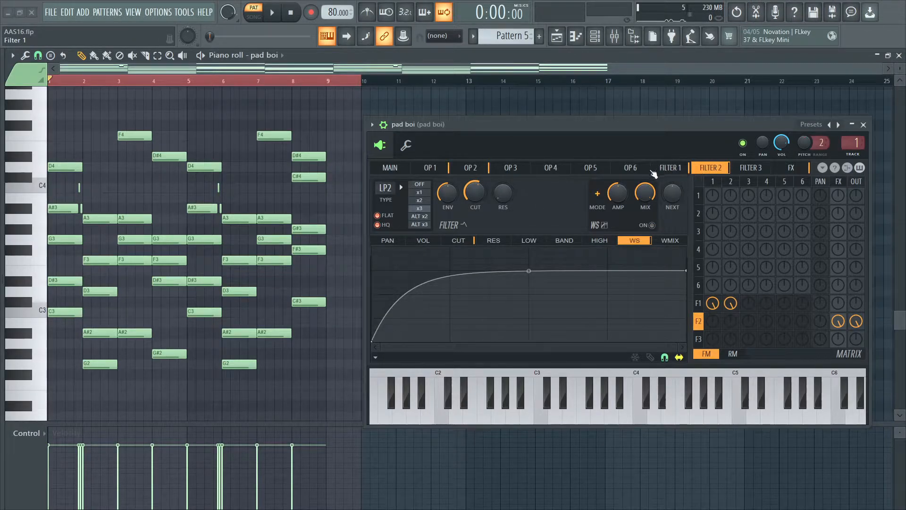
left_click(465, 241)
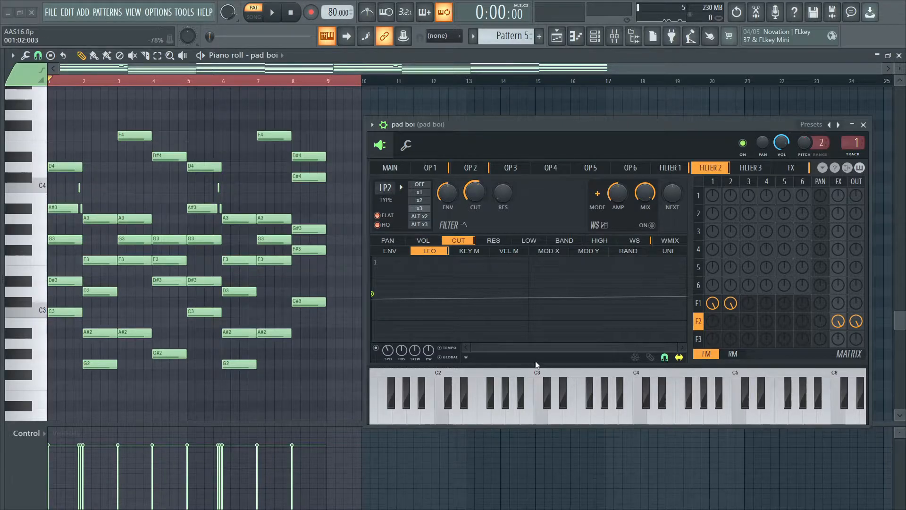
scroll(472, 330, "down", 2)
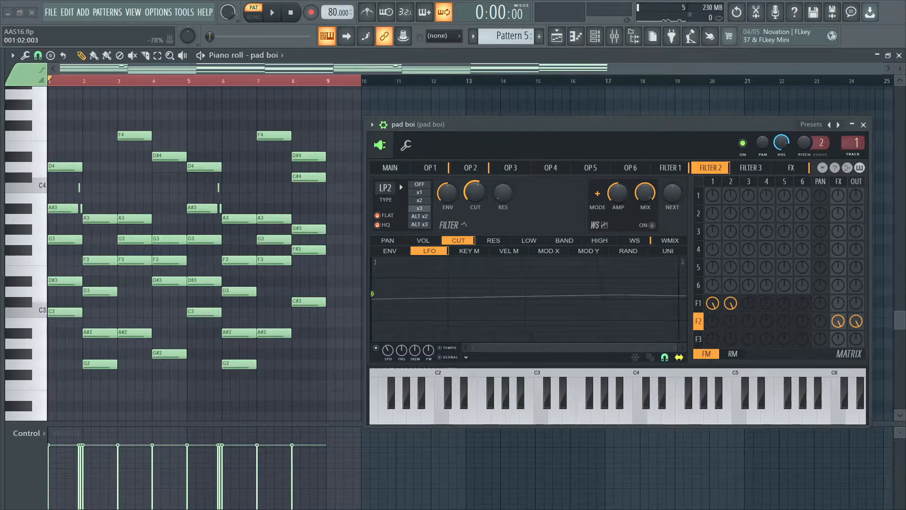
middle_click(473, 194)
left_click(494, 193)
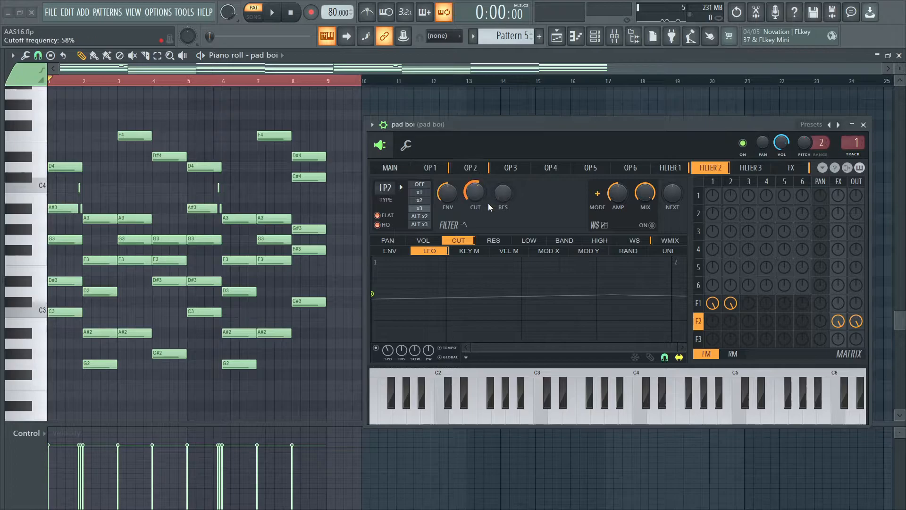
left_click(386, 188)
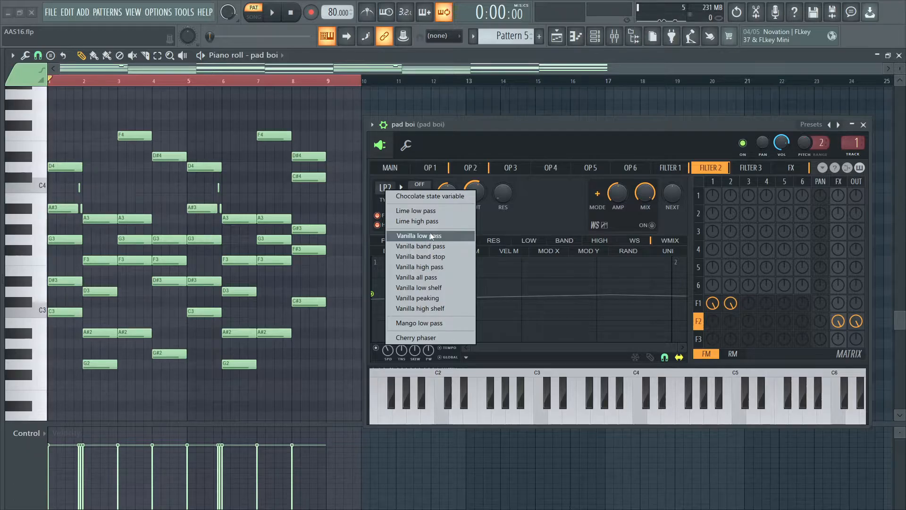
left_click(503, 215)
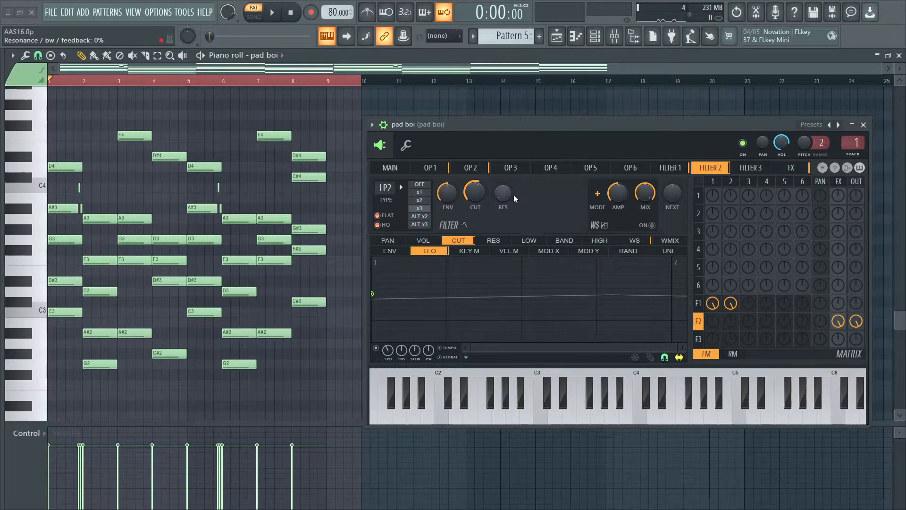
left_click_drag(494, 348, 415, 333)
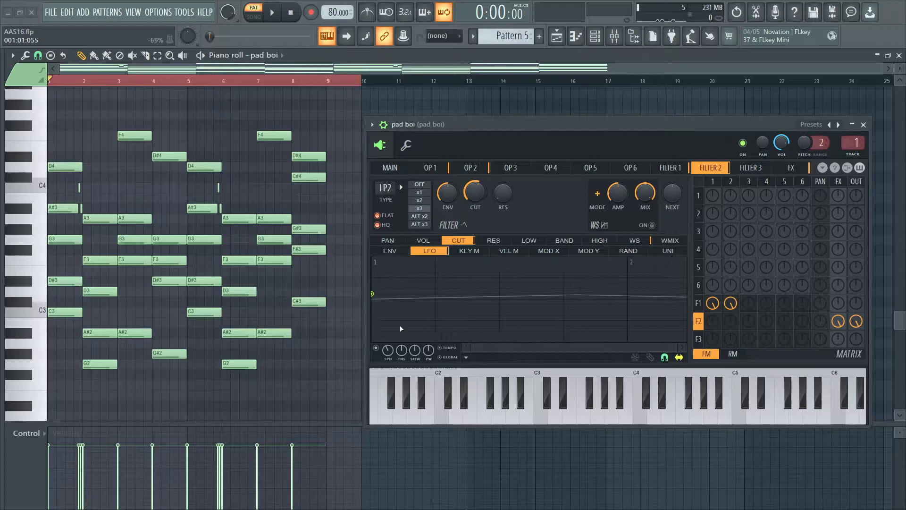
left_click_drag(514, 348, 409, 348)
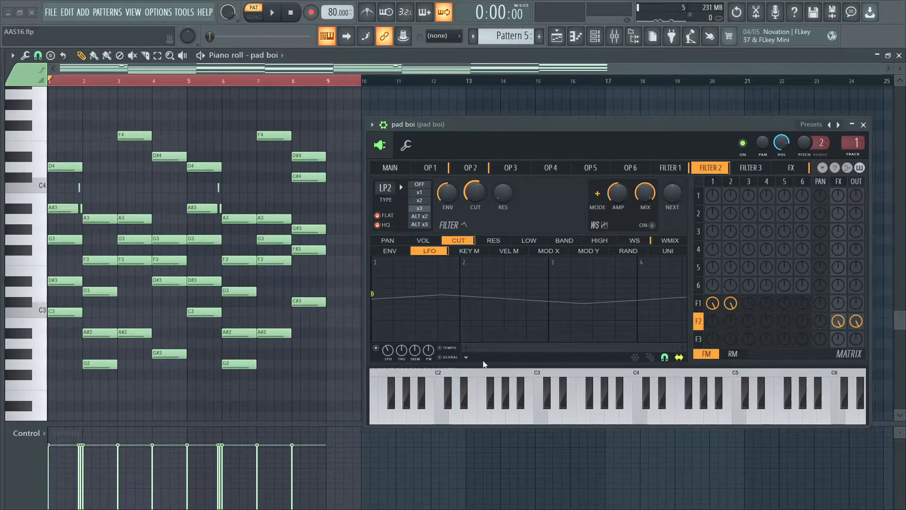
Examine how the cycle of Filter 2's cutoff LFO lines up with the tempo grid
left_click_drag(674, 348, 682, 348)
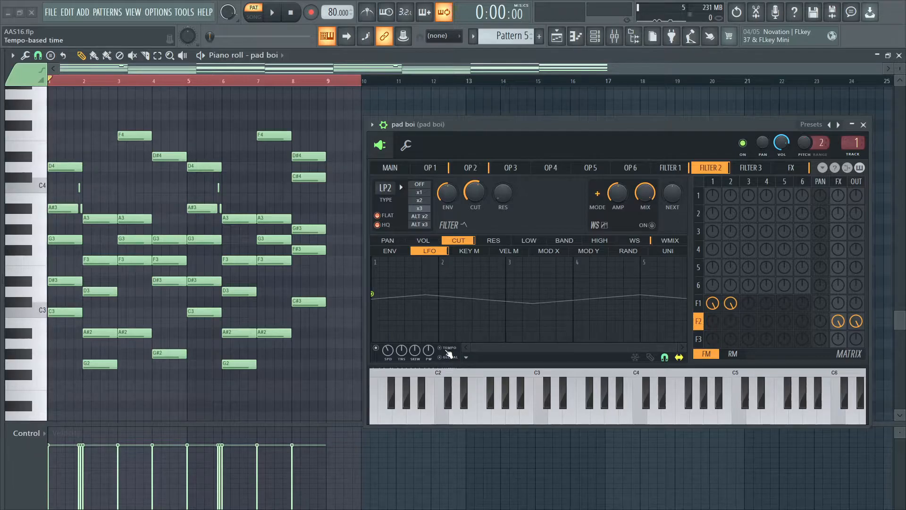
left_click_drag(676, 348, 622, 347)
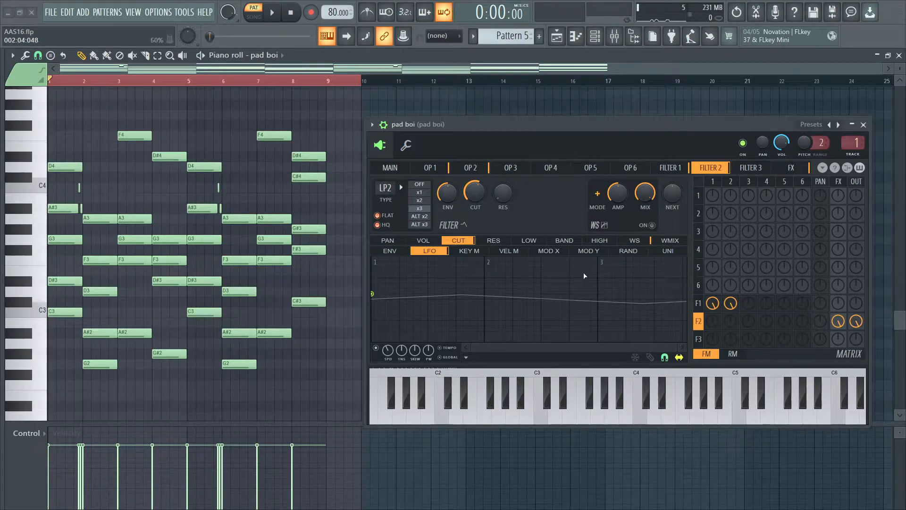
scroll(540, 346, "down", 3)
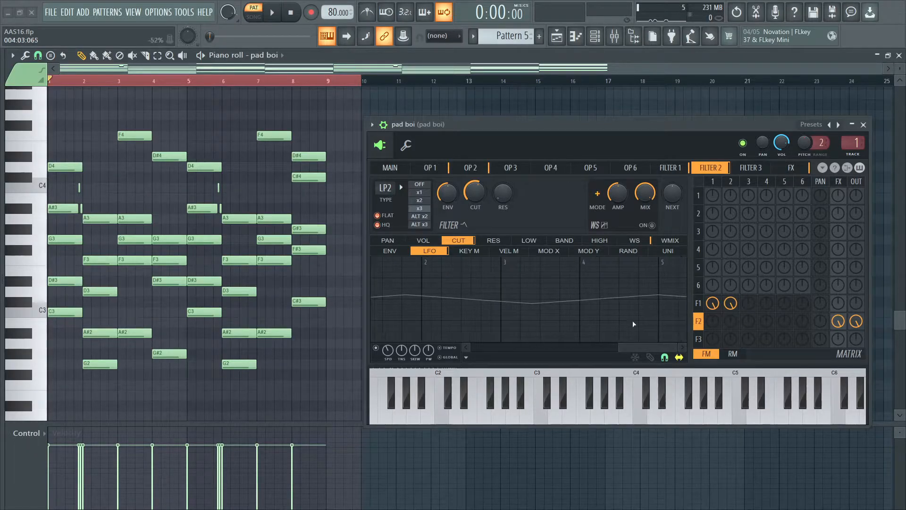
scroll(616, 296, "down", 6)
left_click_drag(677, 348, 623, 346)
scroll(525, 348, "up", 2)
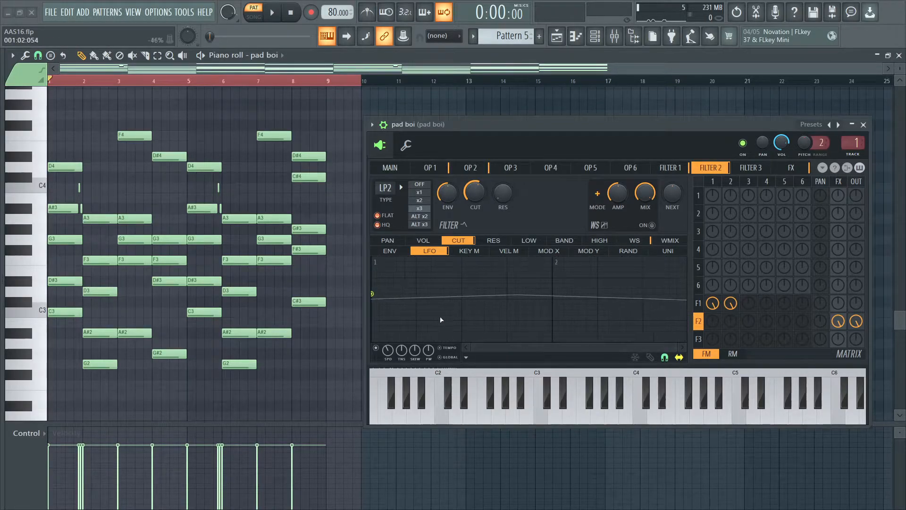
scroll(502, 355, "down", 2)
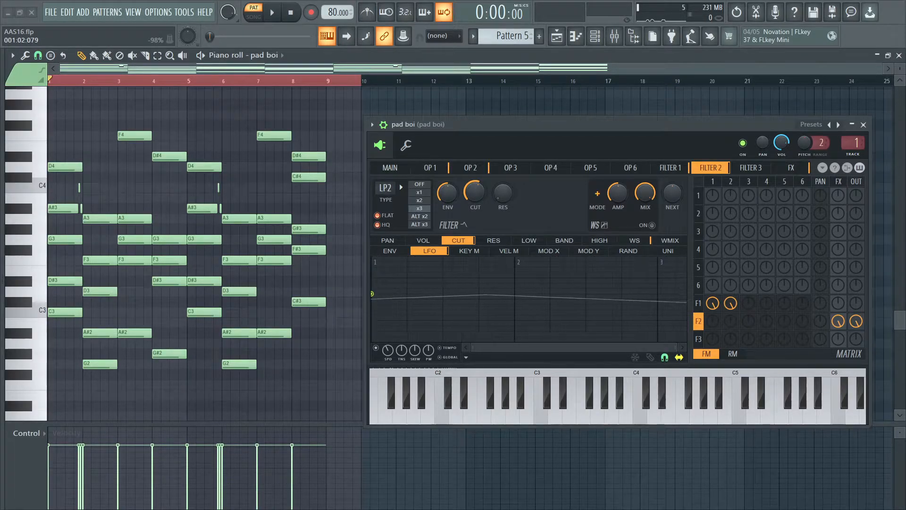
left_click_drag(474, 347, 471, 347)
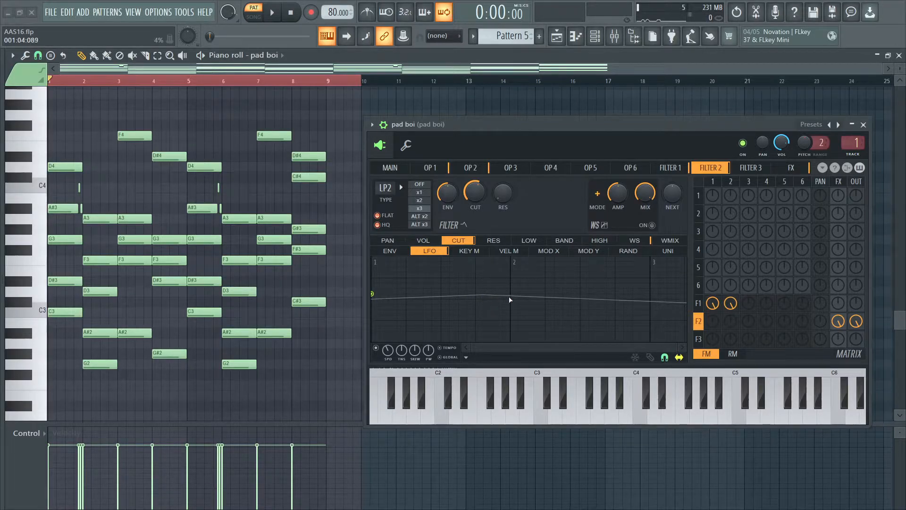
left_click_drag(506, 347, 522, 346)
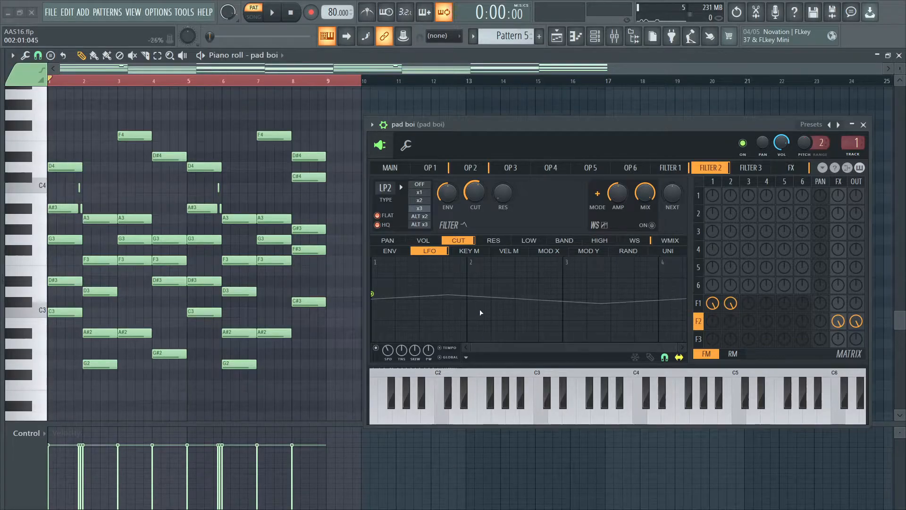
Copy the state of Filter 2's cutoff LFO and reset the LFO to its default preset
right_click(471, 356)
right_click(473, 360)
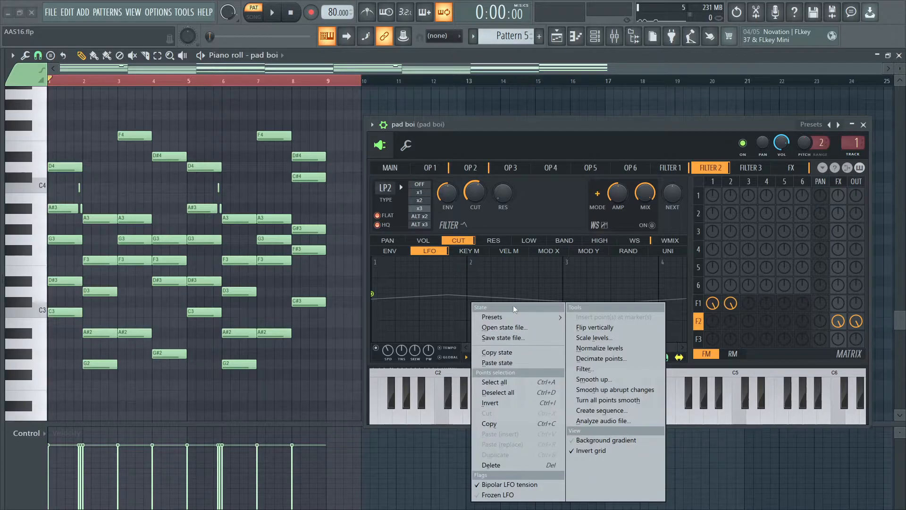
mouse_move(515, 315)
left_click(609, 335)
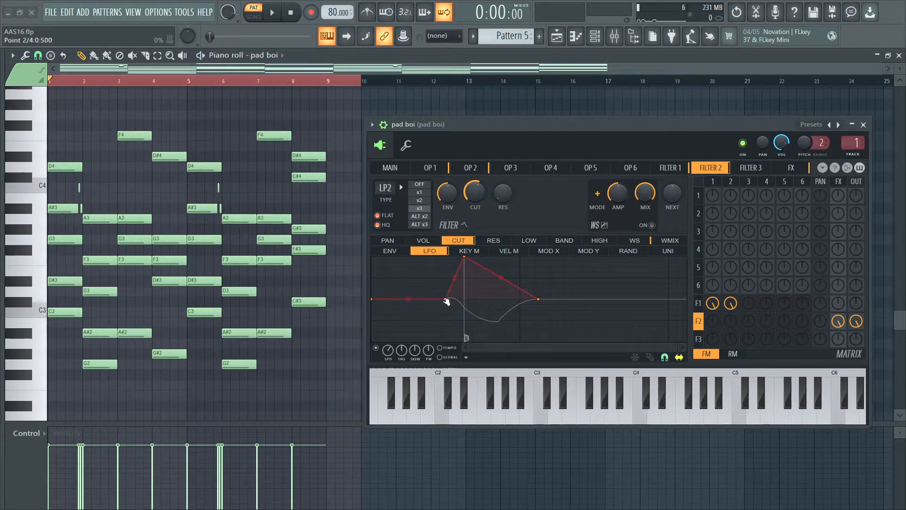
Adjust the default cutoff LFO's speed and delete every point of its envelope after the first
left_click_drag(388, 351, 389, 347)
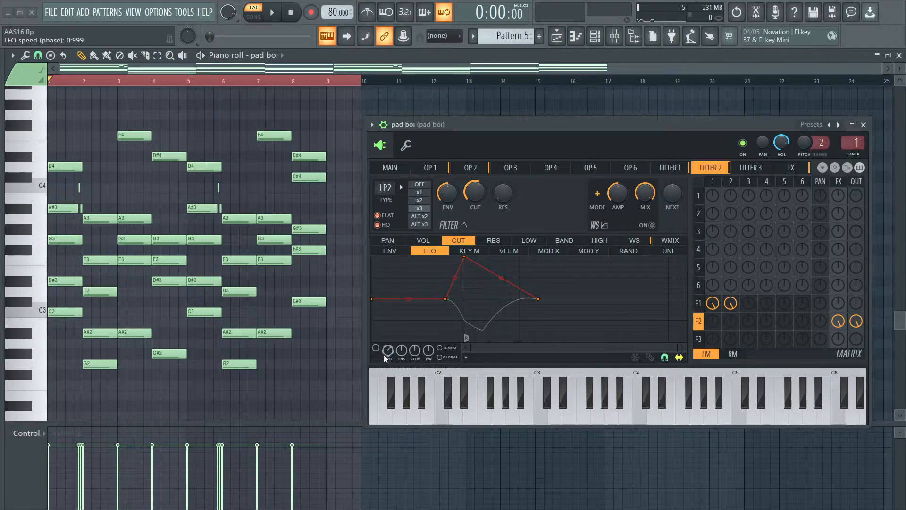
right_click(446, 299)
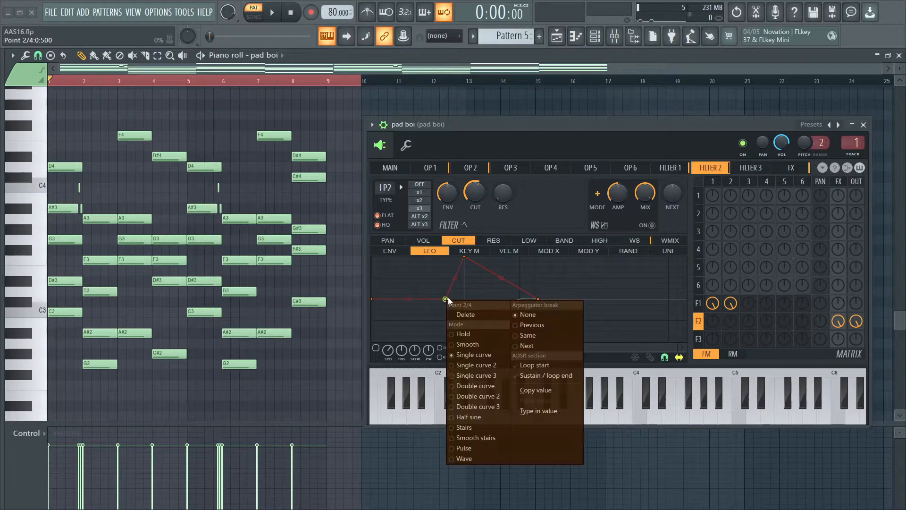
left_click(497, 312)
right_click(465, 257)
left_click(486, 270)
right_click(539, 300)
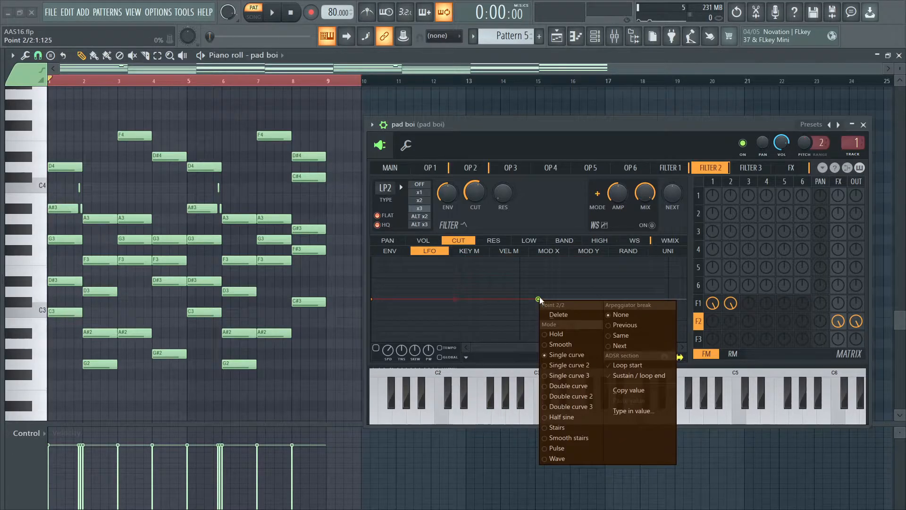
left_click(571, 316)
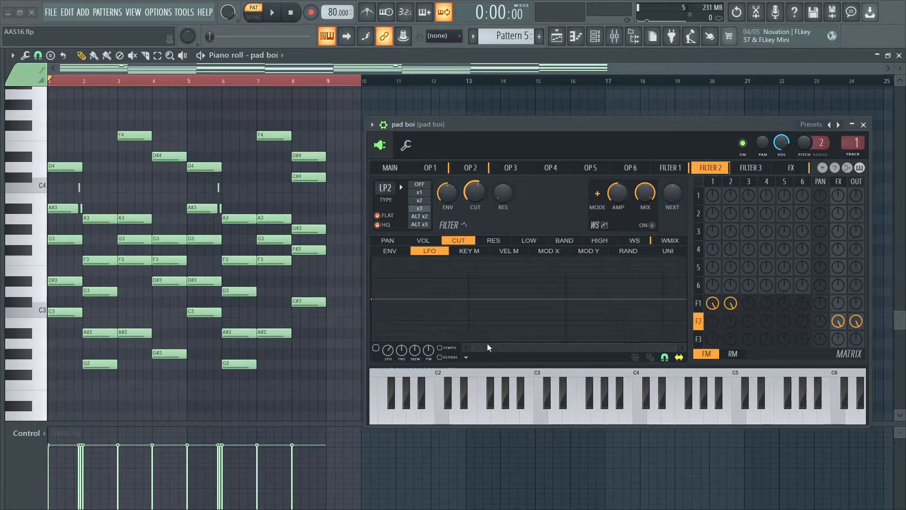
Raise the cutoff LFO's amount at its starting point, make it tempo-based and global, and adjust its speed
left_click_drag(371, 299, 372, 287)
scroll(488, 346, "up", 1)
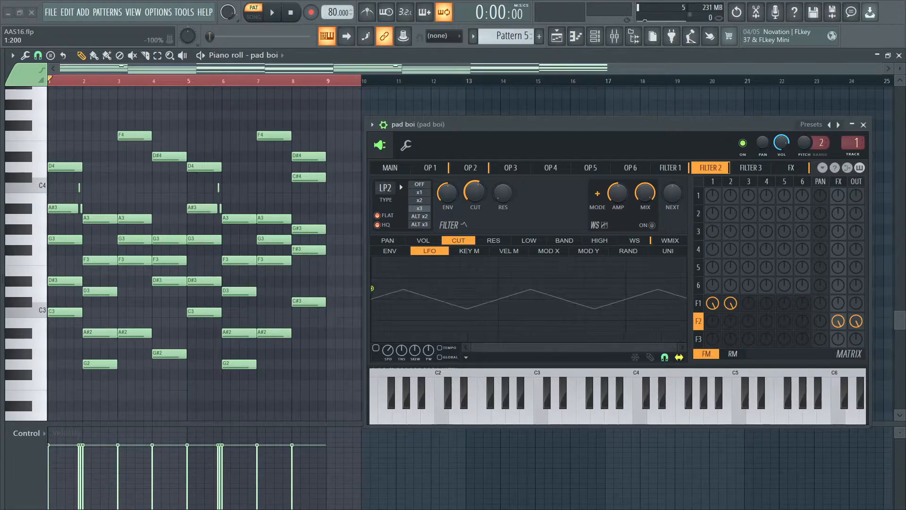
mouse_move(381, 348)
left_mouse_down()
mouse_move(381, 341)
mouse_move(388, 354)
left_mouse_up()
left_click(453, 350)
left_click(450, 359)
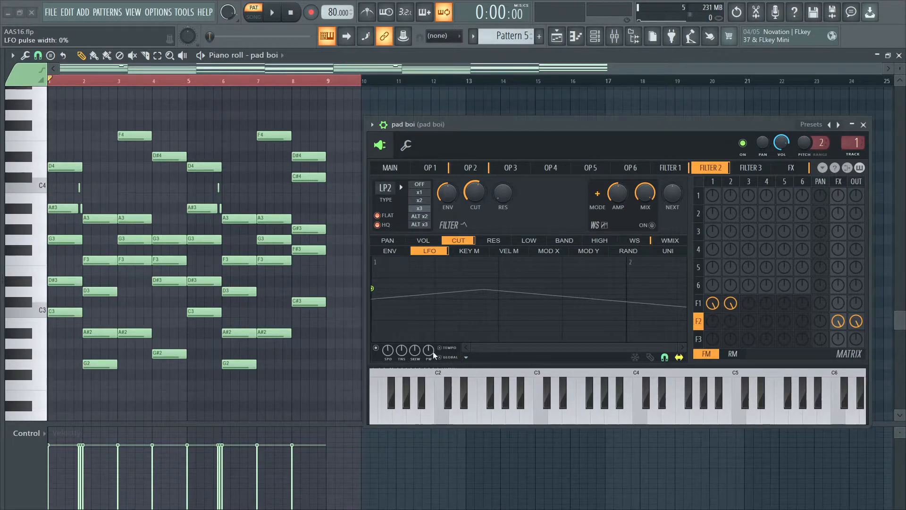
scroll(510, 353, "down", 3)
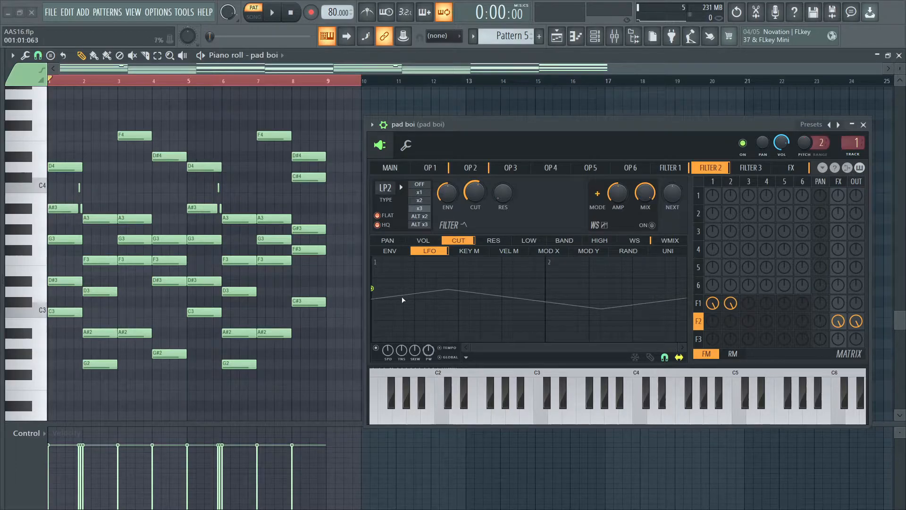
left_click_drag(392, 343, 391, 353)
Paste the copied state back onto Filter 2's cutoff LFO
left_click(465, 359)
left_click(471, 359)
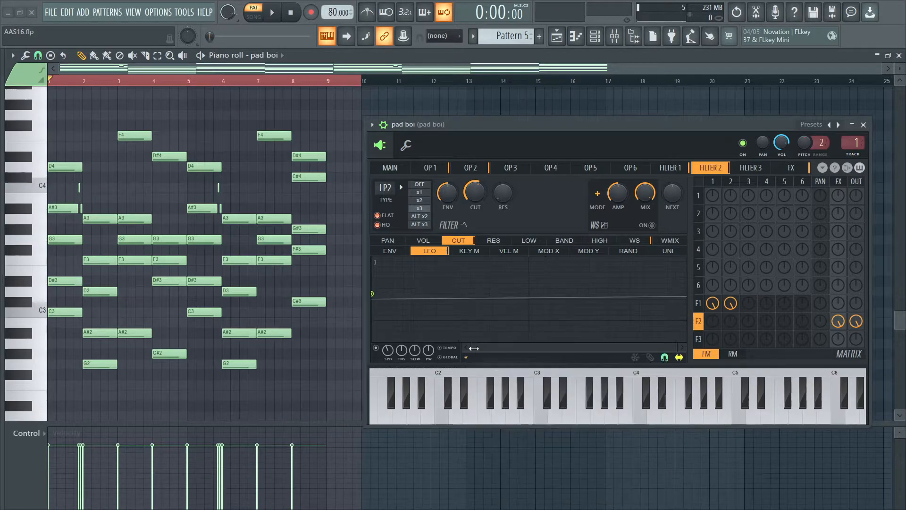
scroll(553, 295, "down", 5)
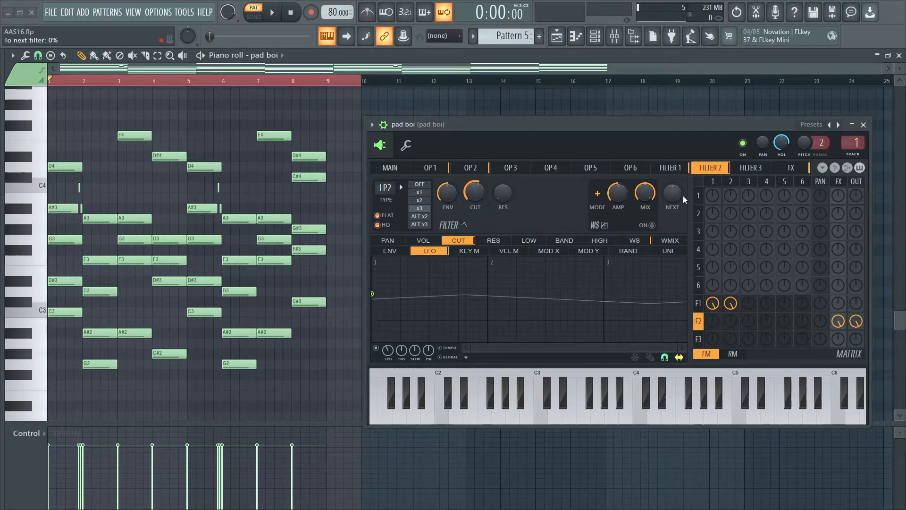
Check the exact chorus speed and delay values in the effects section
left_click(786, 169)
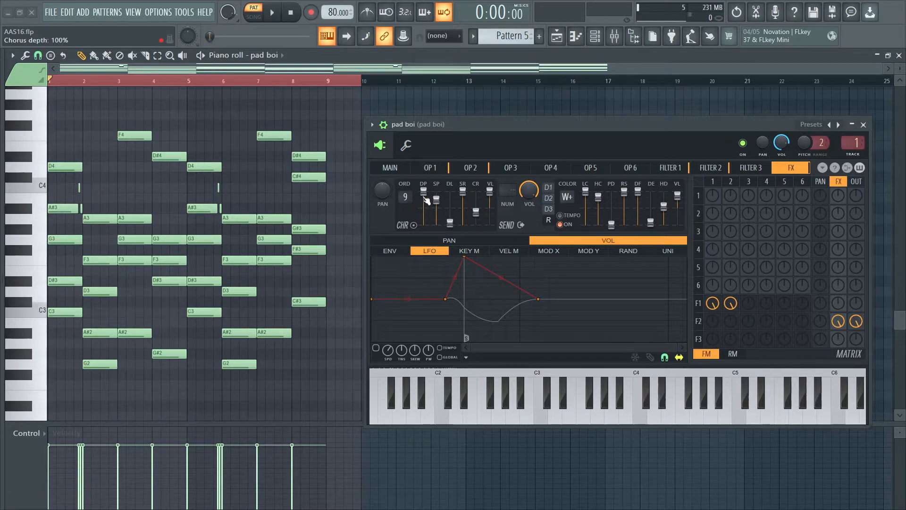
right_click(437, 201)
left_click(444, 208)
key("Escape")
right_click(451, 221)
key("t")
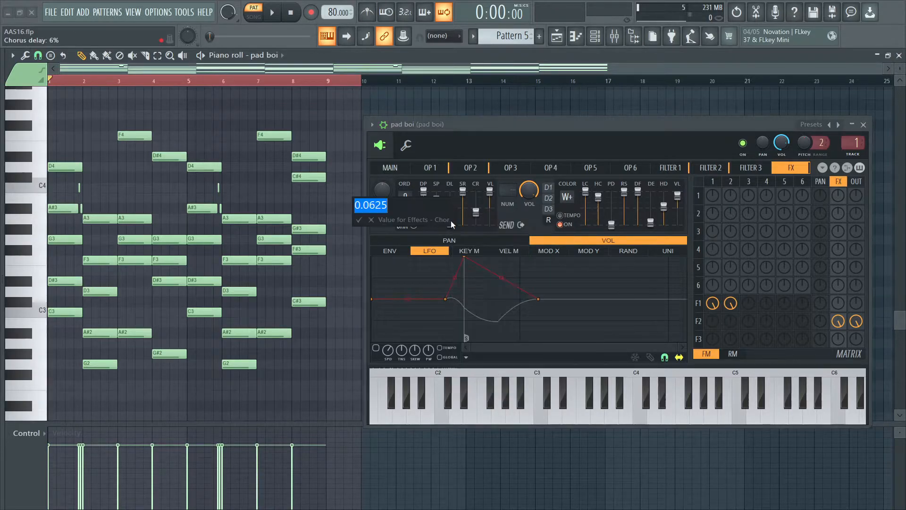
key("Escape")
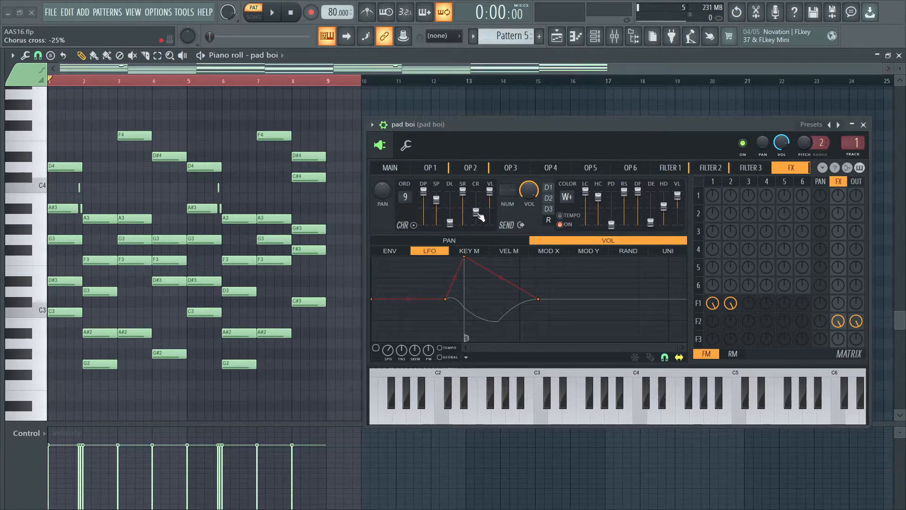
Check the exact chorus cross value, try a lower setting and undo that change
right_click(476, 213)
key("t")
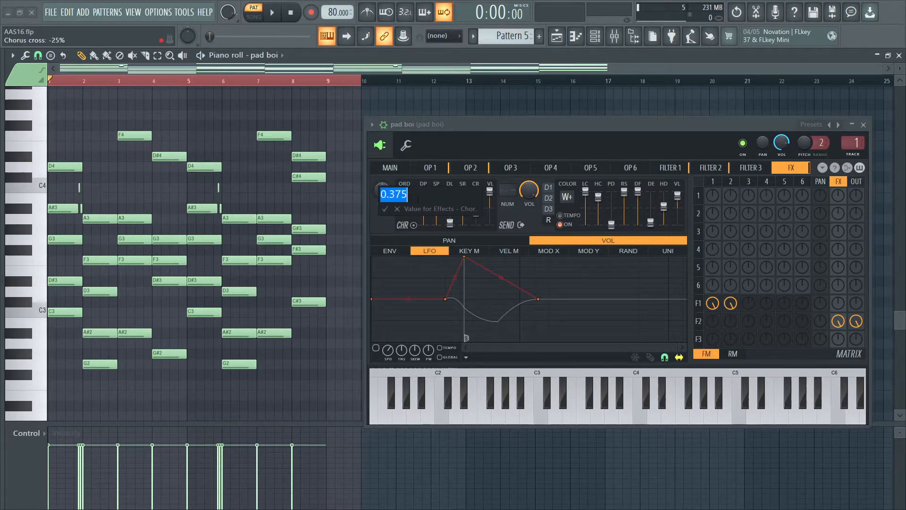
key("Escape")
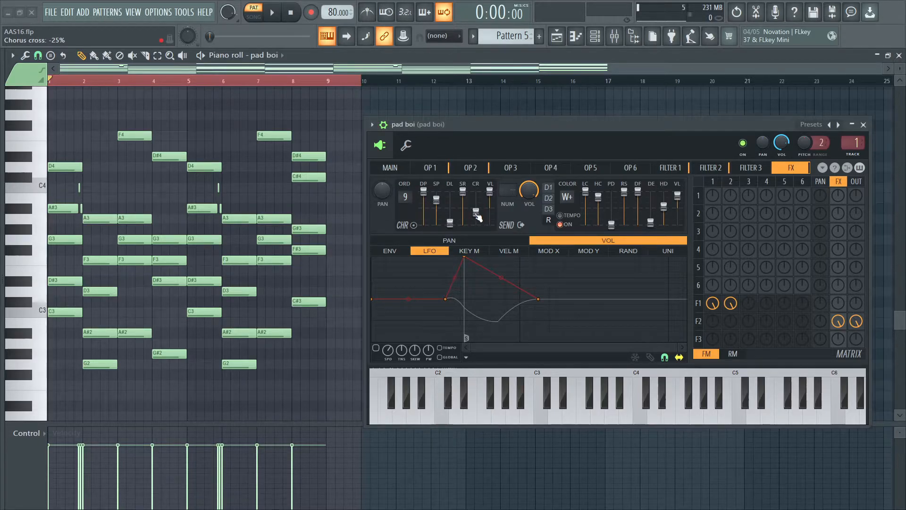
left_click_drag(476, 212, 481, 230)
key("ctrl+z")
Check the reverb's decay and high damping, audition a lower high cut, and return the high cut to its previous level
left_click(650, 222)
left_click_drag(650, 222, 650, 224)
left_click(663, 206)
left_click(598, 196)
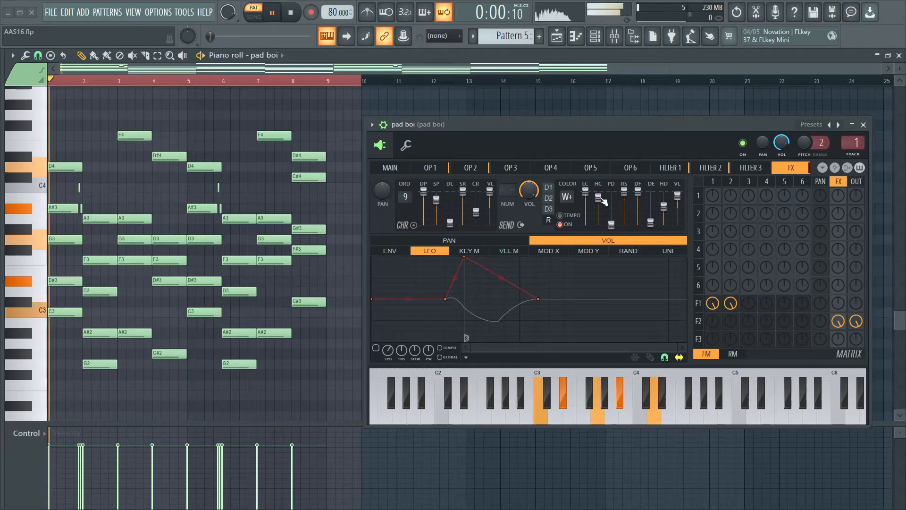
left_click_drag(604, 202, 569, 199)
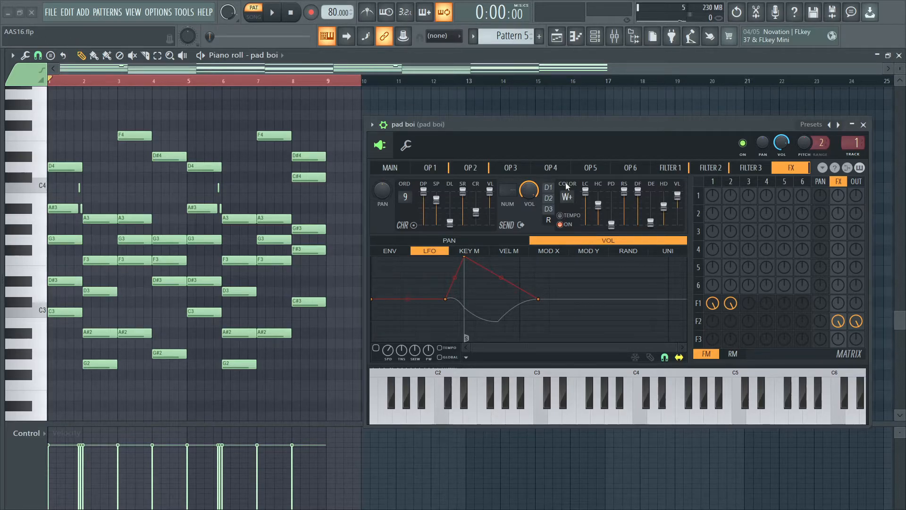
left_click_drag(599, 205, 598, 198)
Route operator 3 to frequency-modulate operators 1 and 2, lower operator 3's volume to 0%, and play the pattern
left_click(687, 168)
left_click(711, 167)
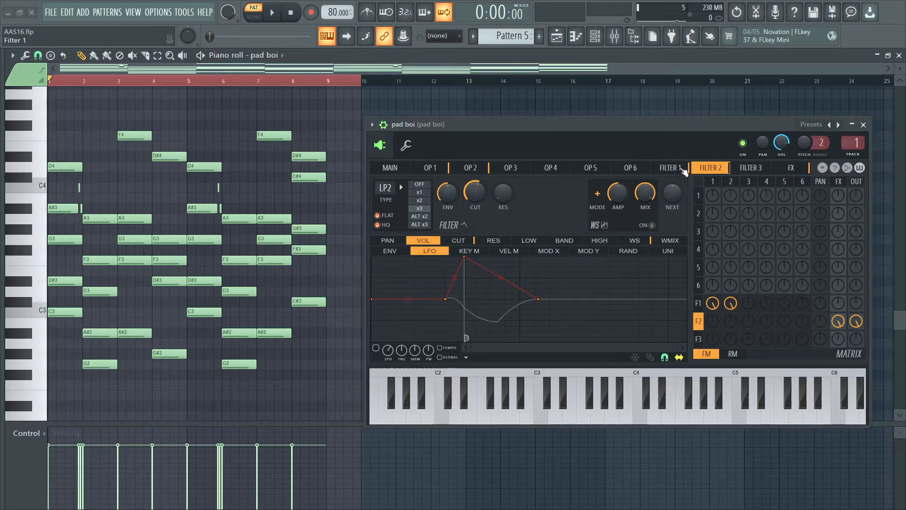
left_click(508, 168)
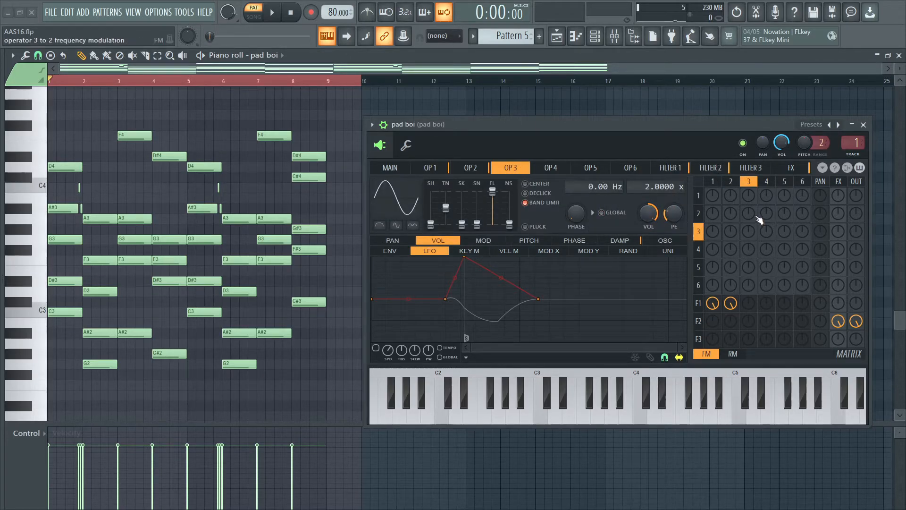
left_click_drag(750, 198, 750, 243)
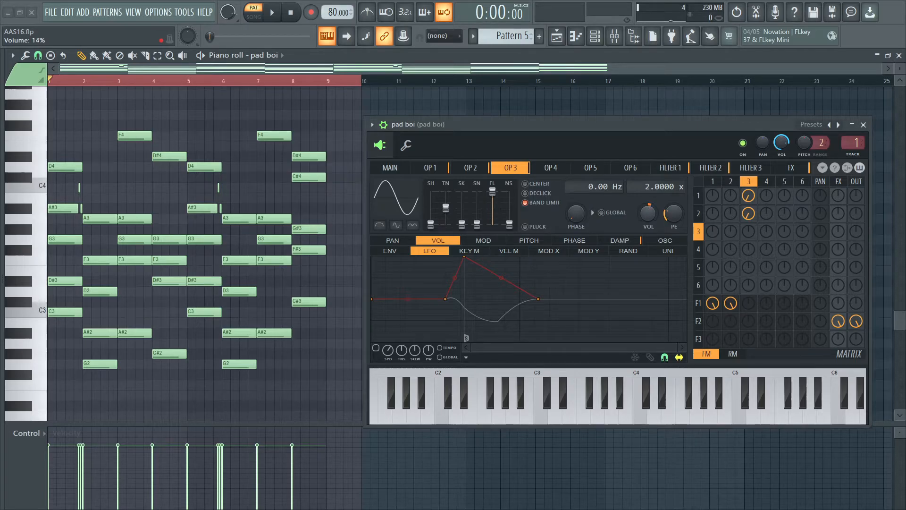
key("space")
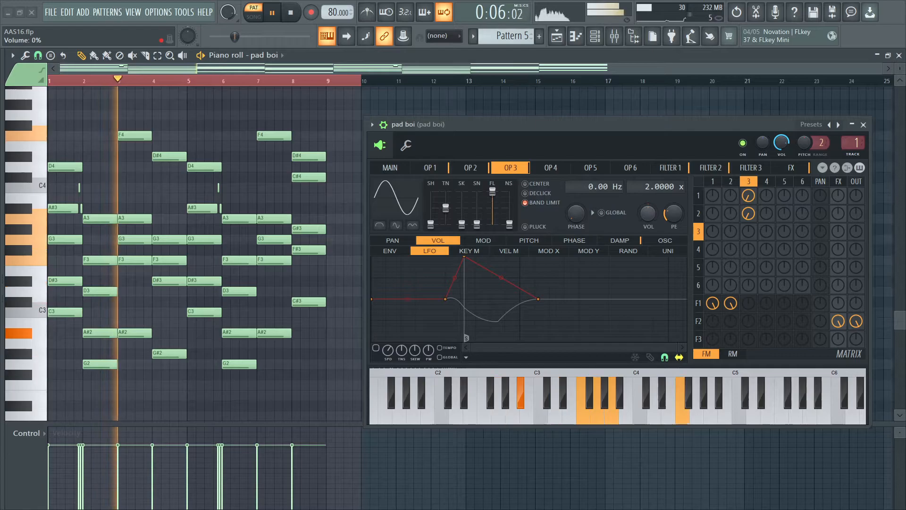
Delete the points after the first in operator 3's volume envelope
left_click(398, 251)
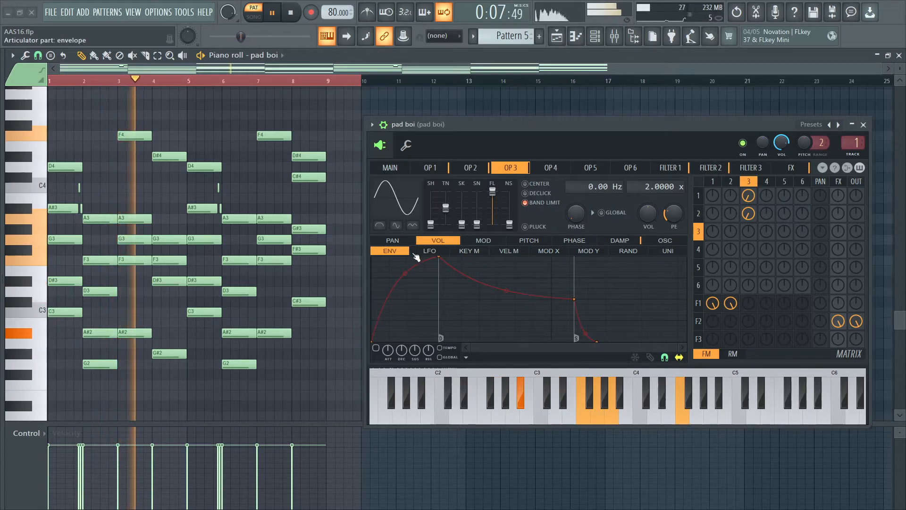
right_click(439, 258)
left_click(450, 268)
right_click(575, 300)
left_click(594, 314)
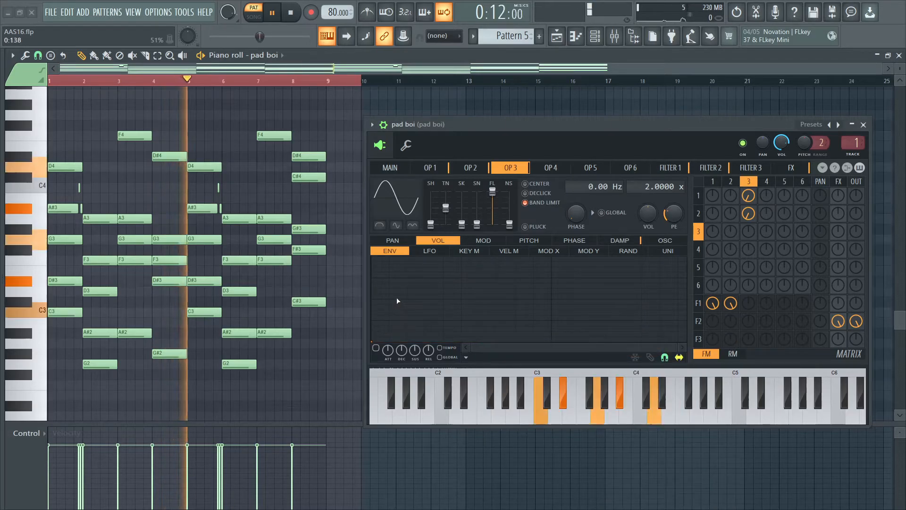
Draw a full-level square pulse from 001:01:048 to 001:02:000 in operator 3's volume envelope
left_click_drag(413, 340, 463, 357)
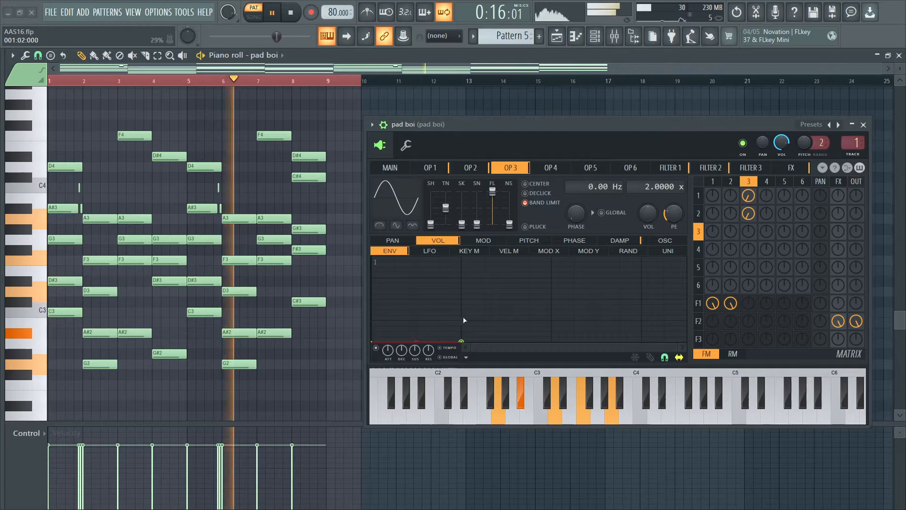
left_click(418, 302)
mouse_move(416, 259)
left_mouse_down()
mouse_move(415, 299)
mouse_move(428, 277)
mouse_move(418, 255)
left_mouse_up()
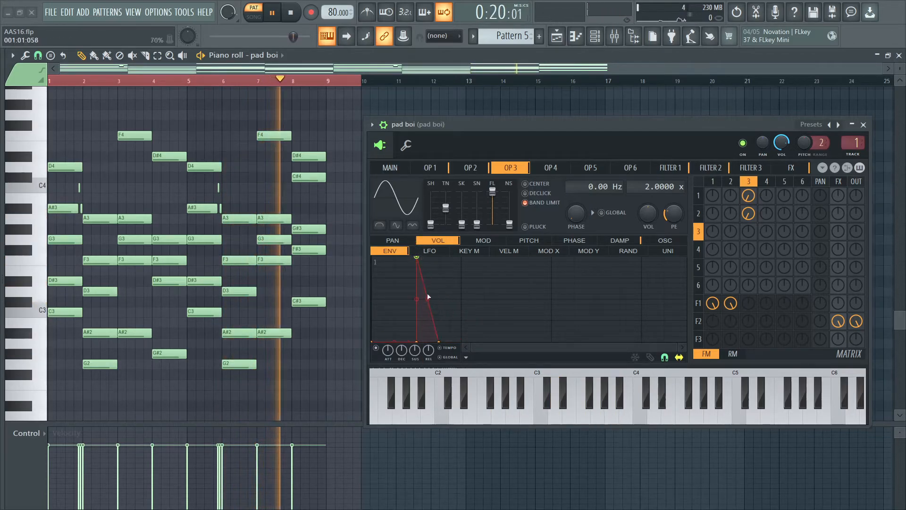
left_click_drag(440, 342, 457, 228)
right_click(467, 332)
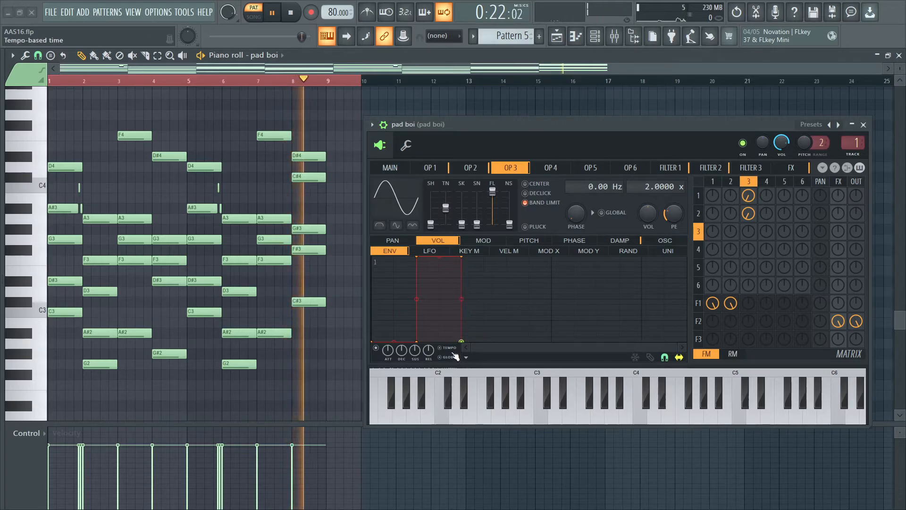
Loop operator 3's volume envelope from its first point to its last by adding loop start and sustain/loop end markers, and play the pattern
left_click(466, 357)
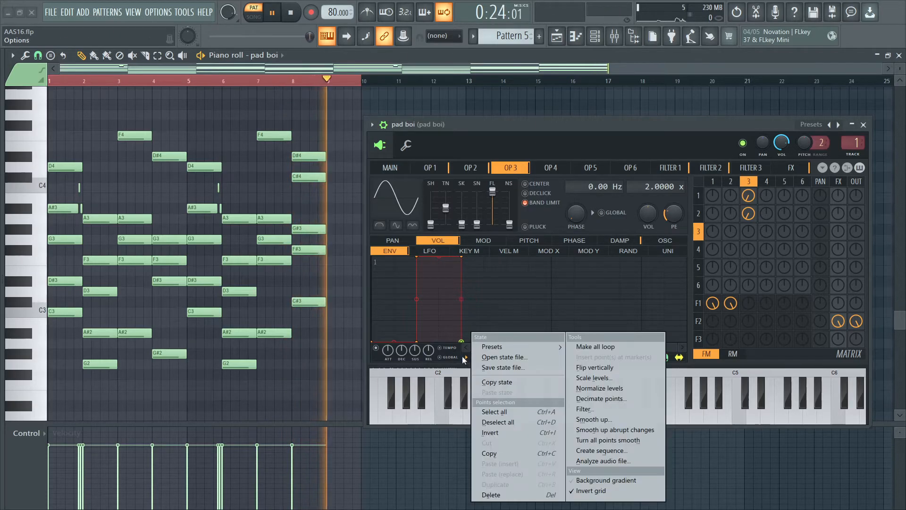
left_click(466, 358)
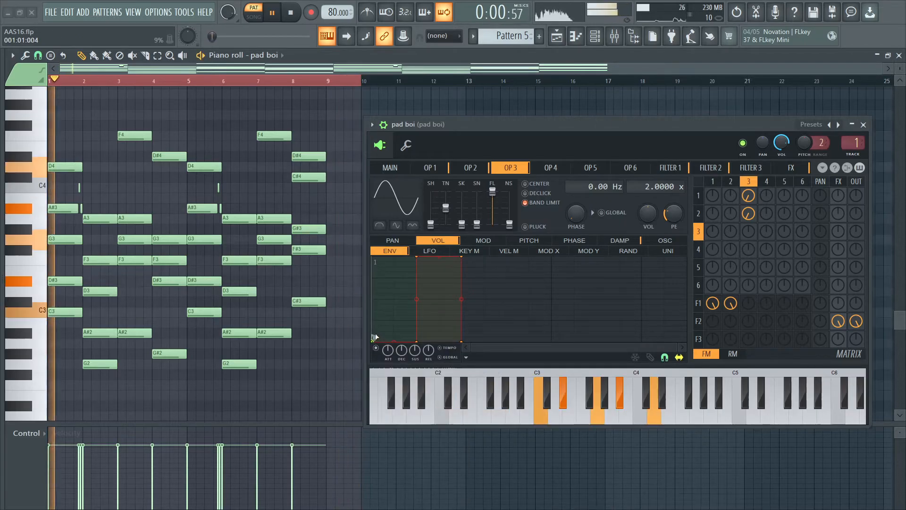
key("space")
right_click(461, 341)
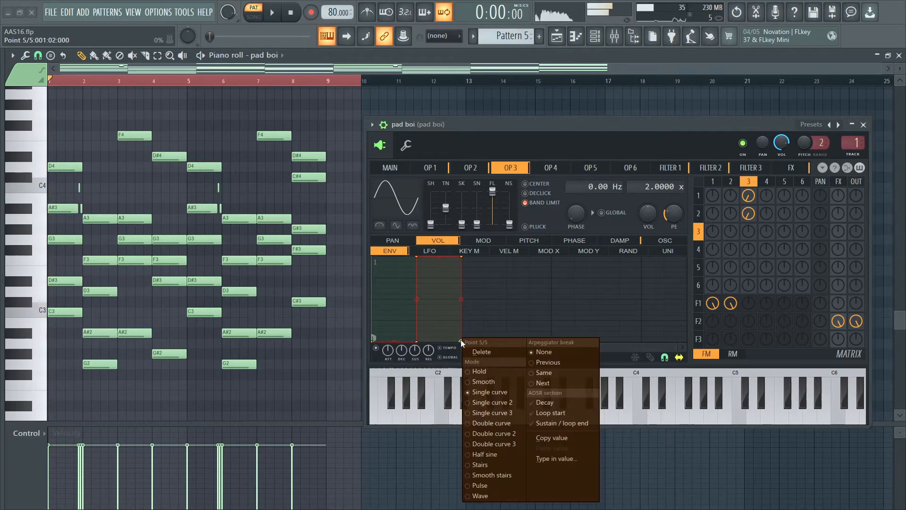
left_click(562, 423)
key("space")
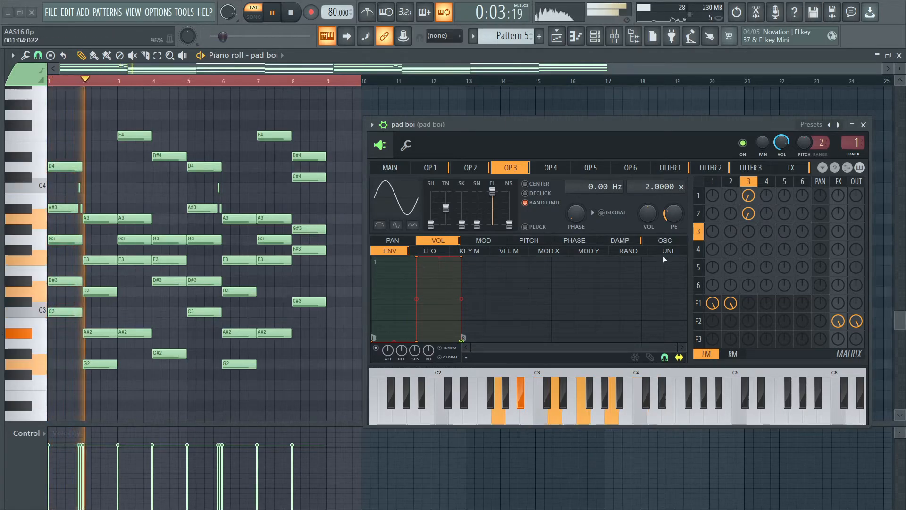
Raise operator 3's volume and reshape its looping volume envelope into short steps at 0%, 25%, 50% and 25%
left_click_drag(648, 214, 648, 196)
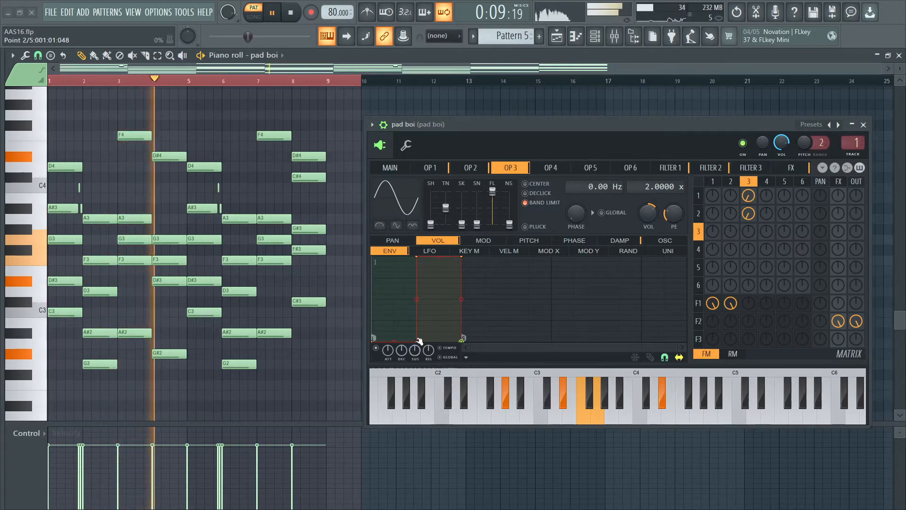
left_click_drag(417, 258, 394, 258)
key("space")
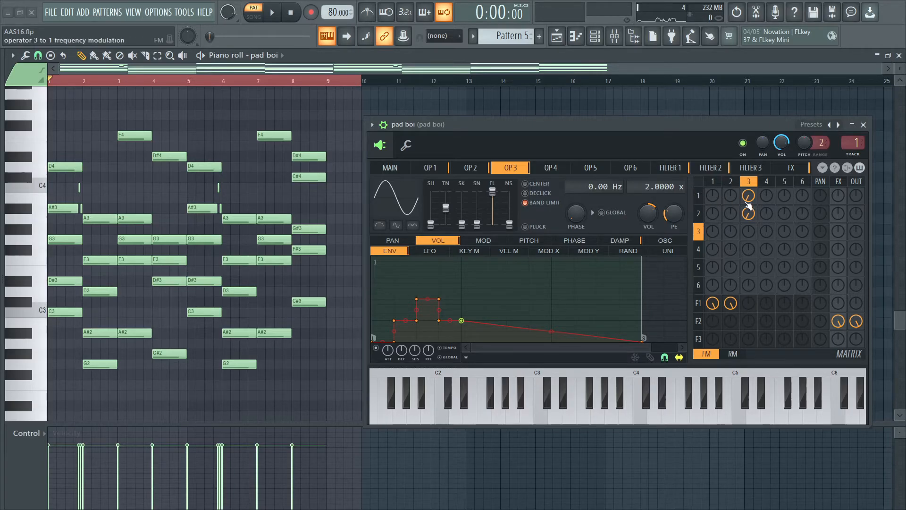
Audition the stepped volume envelope and stretch its steps to double length, with the last 25% point at 001:03:000
key("space")
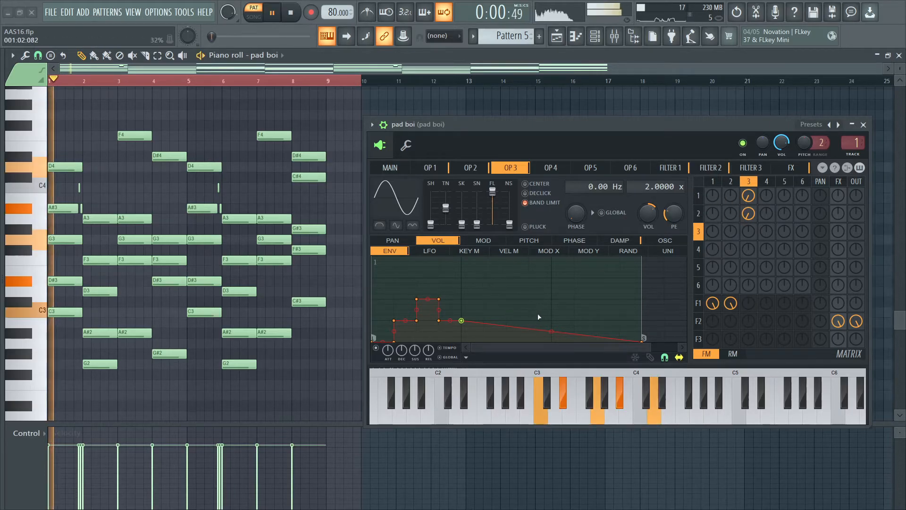
key("space")
key("space")
key("space")
key("space")
key("space")
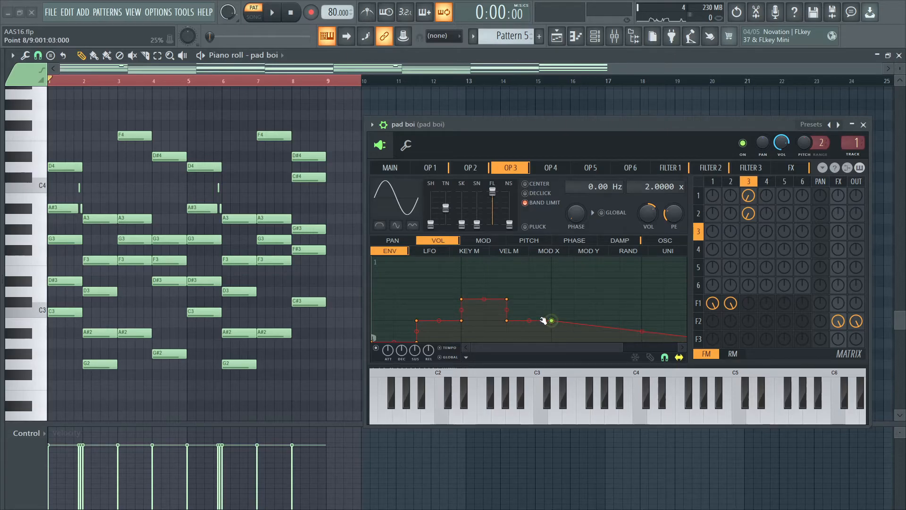
Drop the volume envelope to zero at 001:03:000 and start another raised step half a beat division further along
key("space")
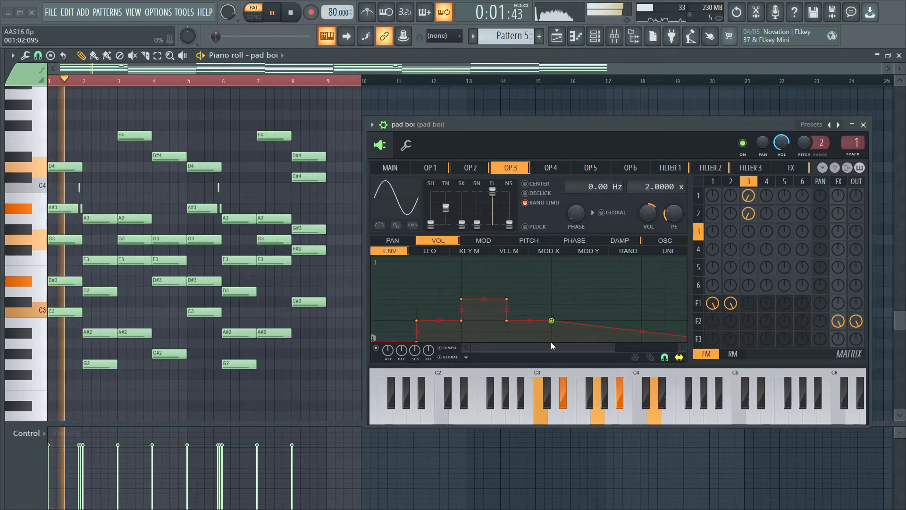
key("space")
key("space")
key("space")
right_click(553, 340)
key("space")
key("space")
right_click(604, 337)
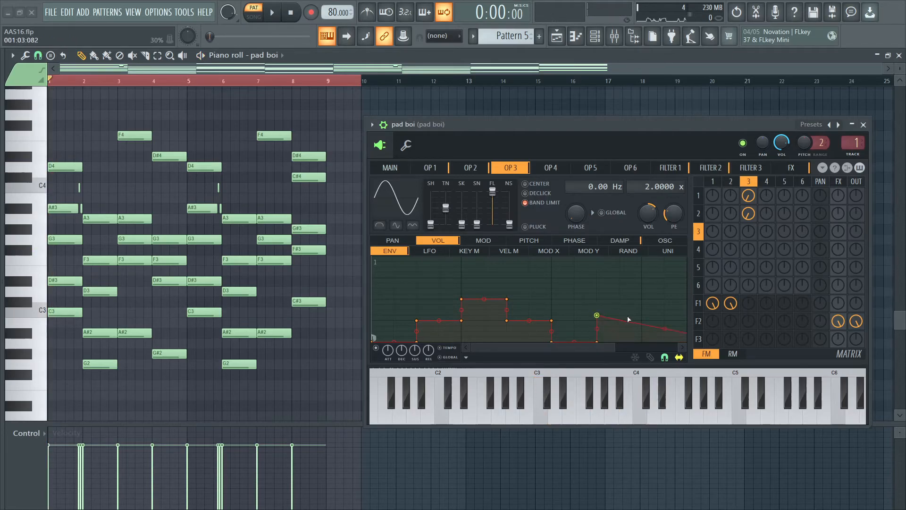
Shape the volume envelope's final step as a tall flat block and move the loop's end point to 001:04:000
left_click_drag(615, 348, 675, 348)
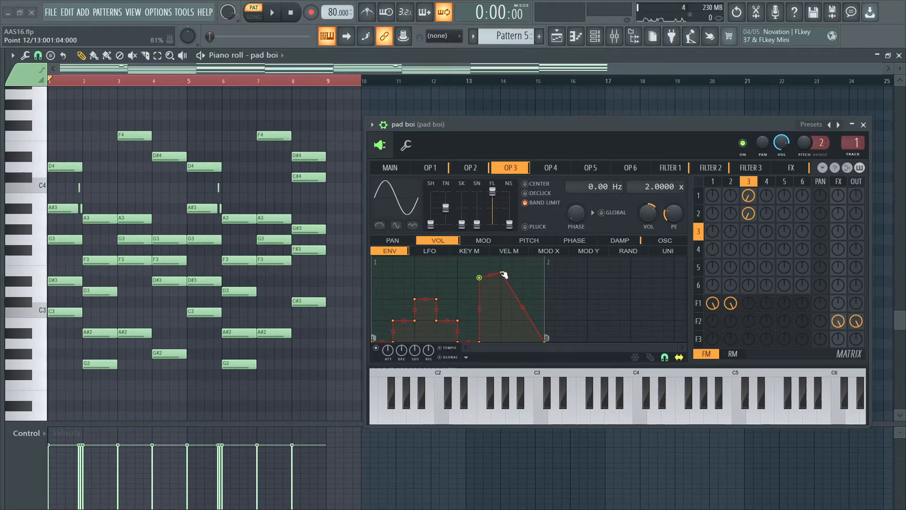
key("space")
left_click_drag(547, 340, 501, 340)
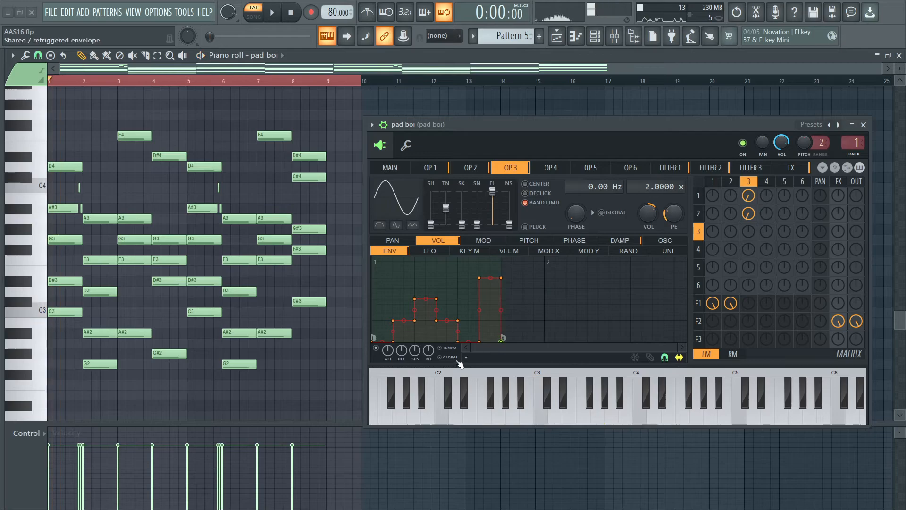
Raise the envelope's silent second-to-last step to near full level, play the pattern, and set operator 3's volume to about 37%
key("space")
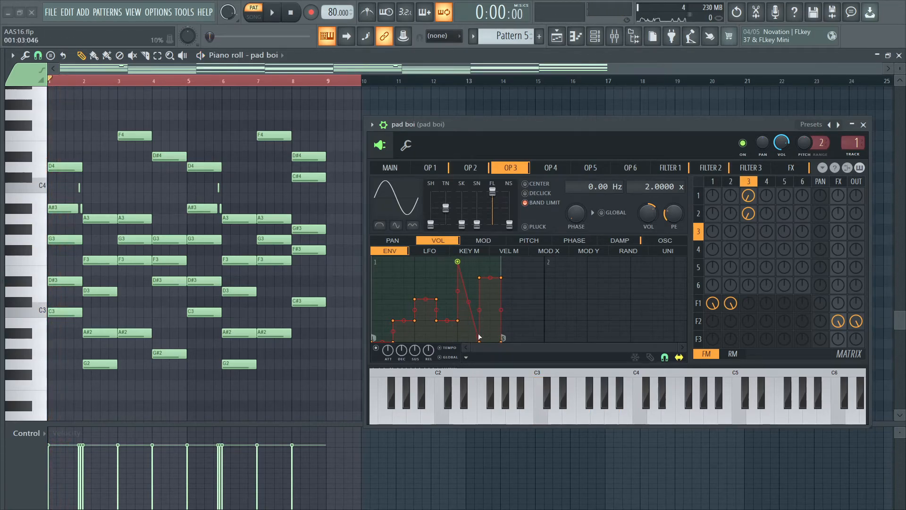
key("space")
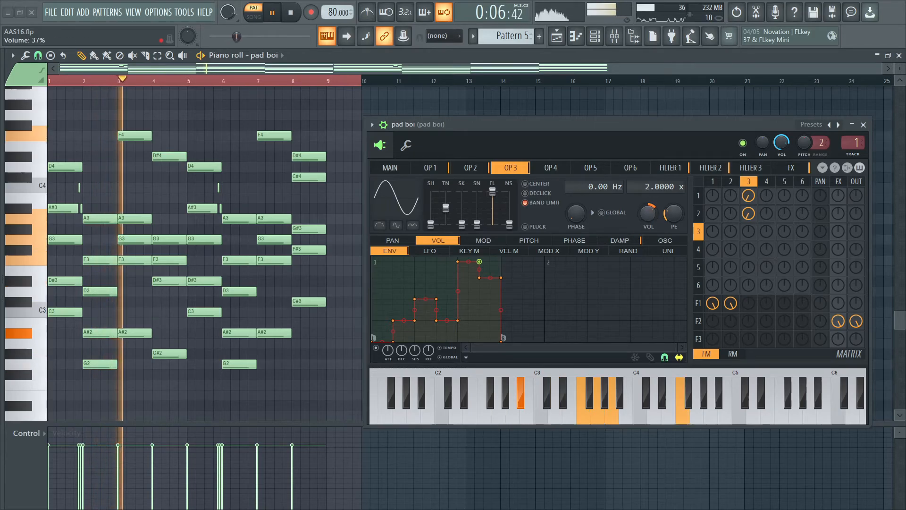
left_click_drag(653, 217, 654, 217)
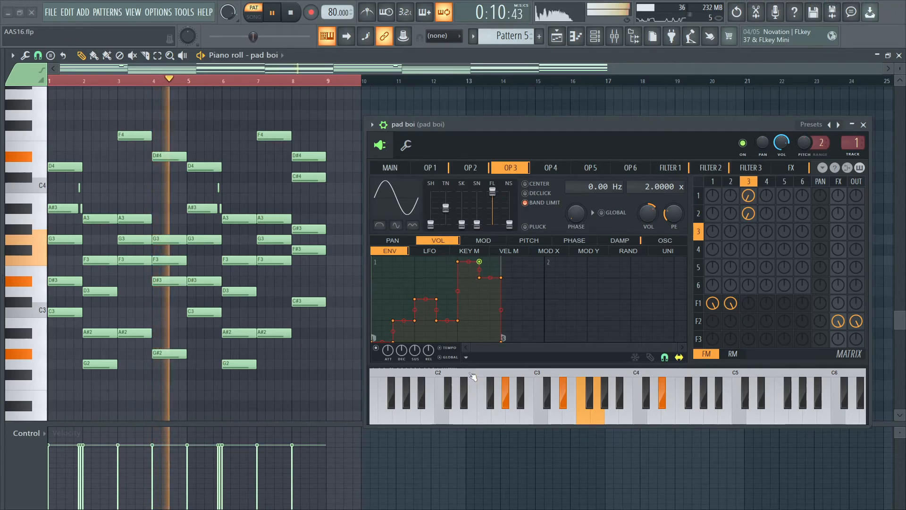
Try a square waveform on operator 3, convert its shape to sine harmonics, and restore the sine shape
left_click_drag(445, 208, 445, 207)
left_click(665, 240)
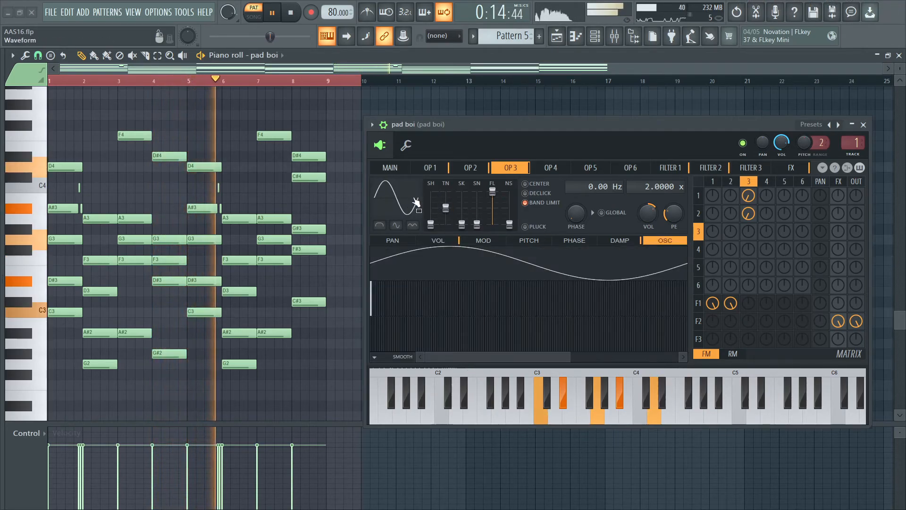
right_click(411, 197)
left_click(421, 204)
right_click(398, 197)
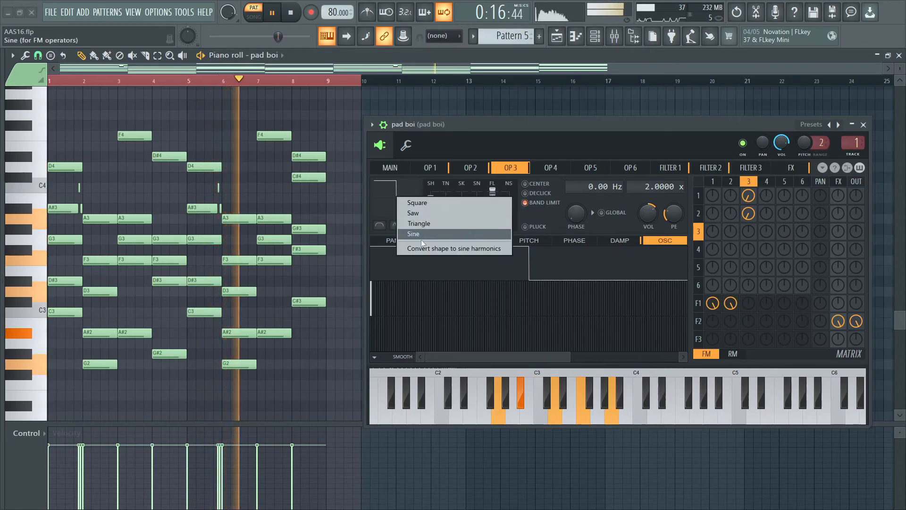
left_click(433, 250)
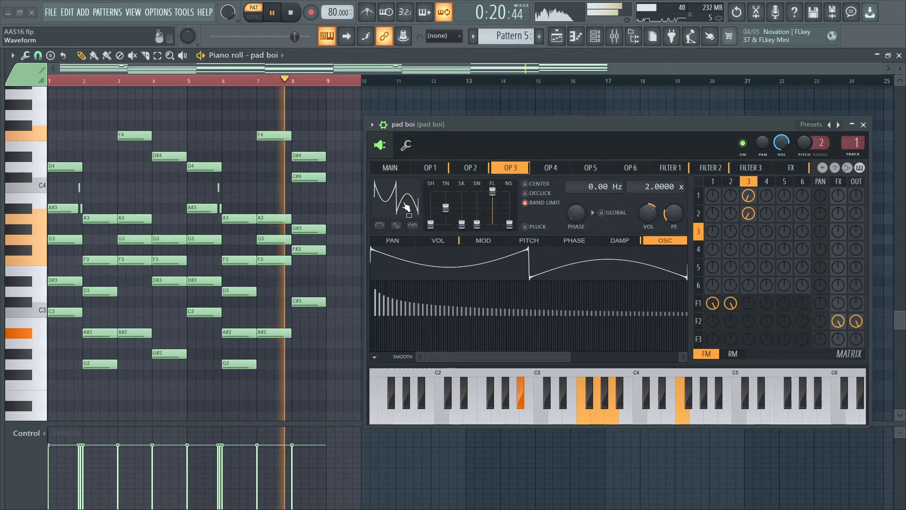
right_click(414, 206)
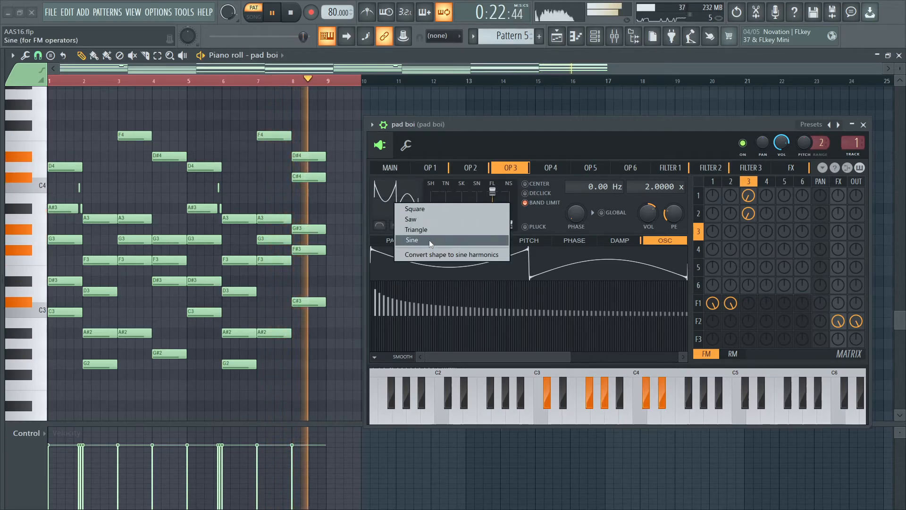
left_click(429, 239)
Set operator 3's frequency ratio to 64, lower its volume, and return to its volume envelope
left_click_drag(656, 186, 657, 147)
left_click_drag(646, 186, 645, 178)
left_click_drag(641, 212, 642, 234)
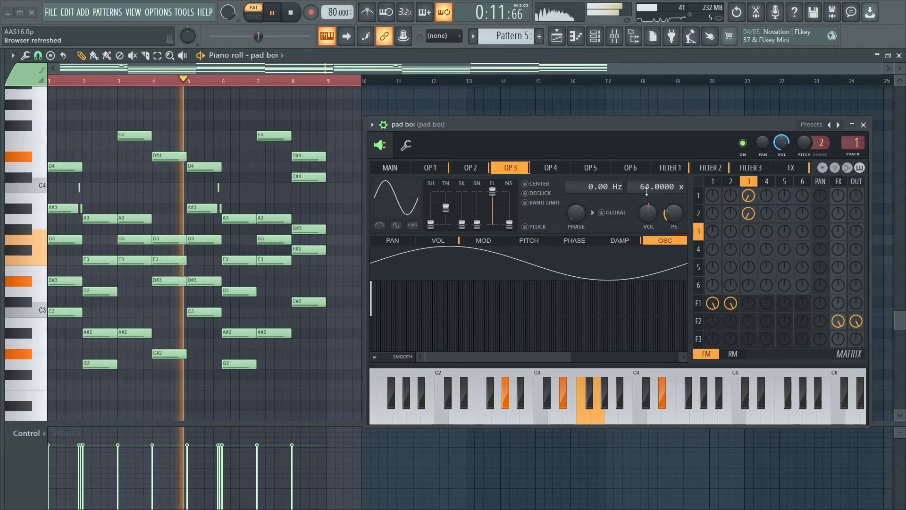
left_click(454, 241)
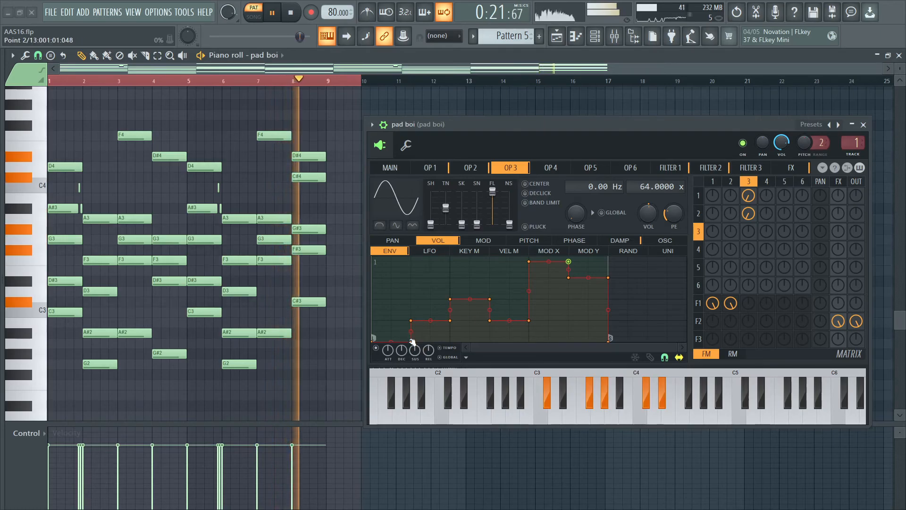
Lower operator 3's frequency ratio to 39 and restart the pattern from the beginning
left_click_drag(649, 187, 648, 211)
key("space")
key("space")
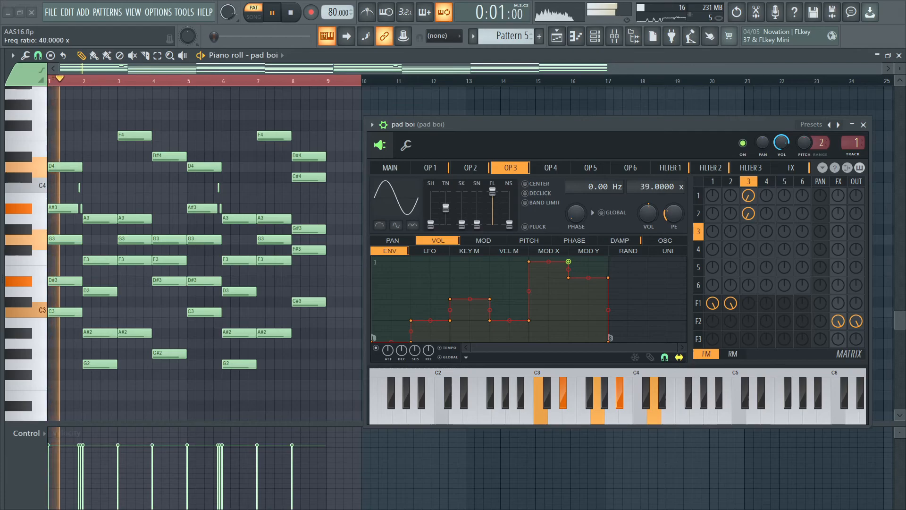
Select the pattern's eight bars in the piano roll and set operator 3's frequency ratio to 16
right_click(332, 83)
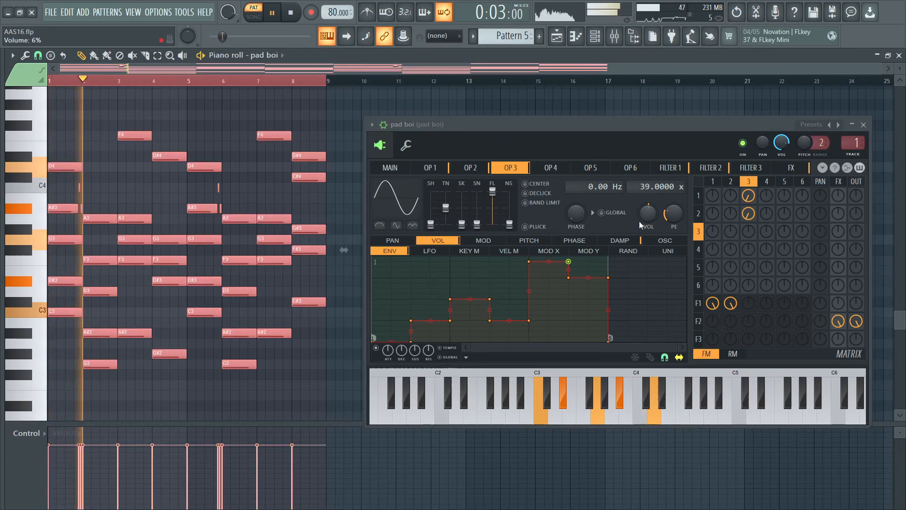
left_click_drag(651, 186, 648, 208)
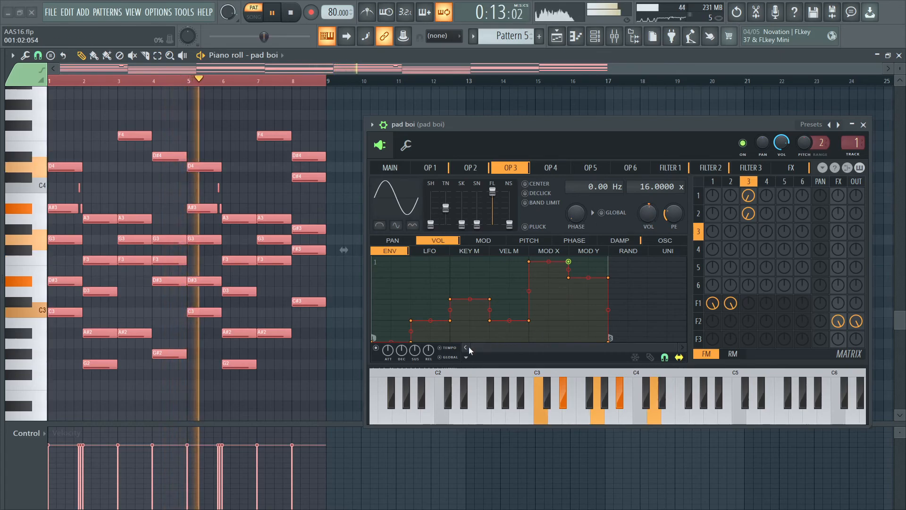
Try frequency-modulating operator 3 with itself, stop playback, clear operator 3's modulation routings, and show the main settings
left_click_drag(749, 232, 748, 250)
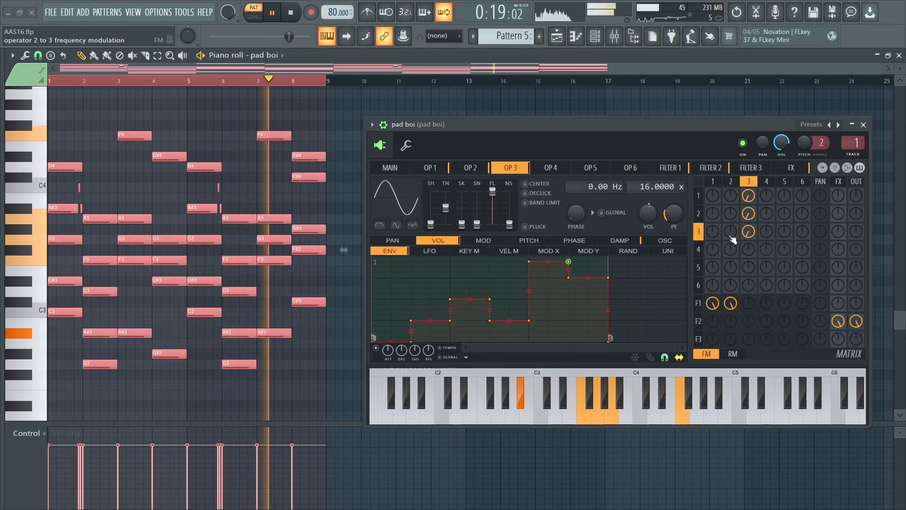
key("space")
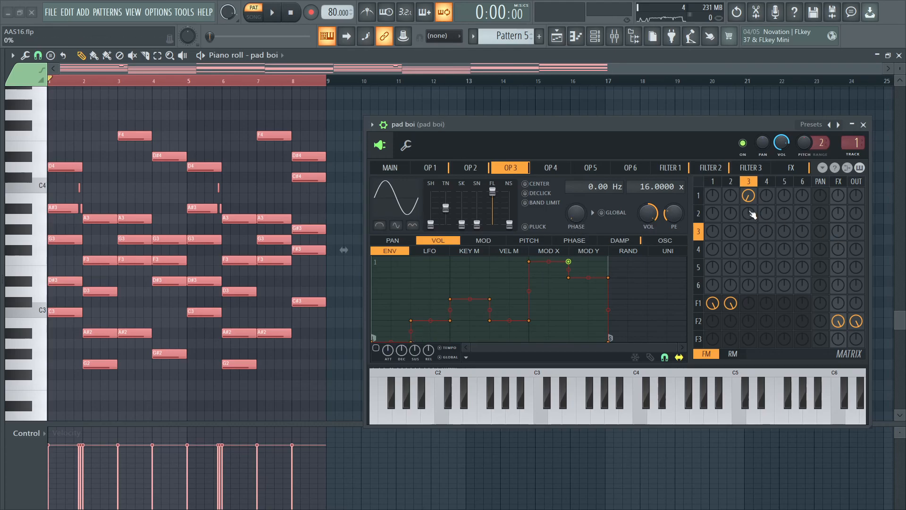
left_click(411, 168)
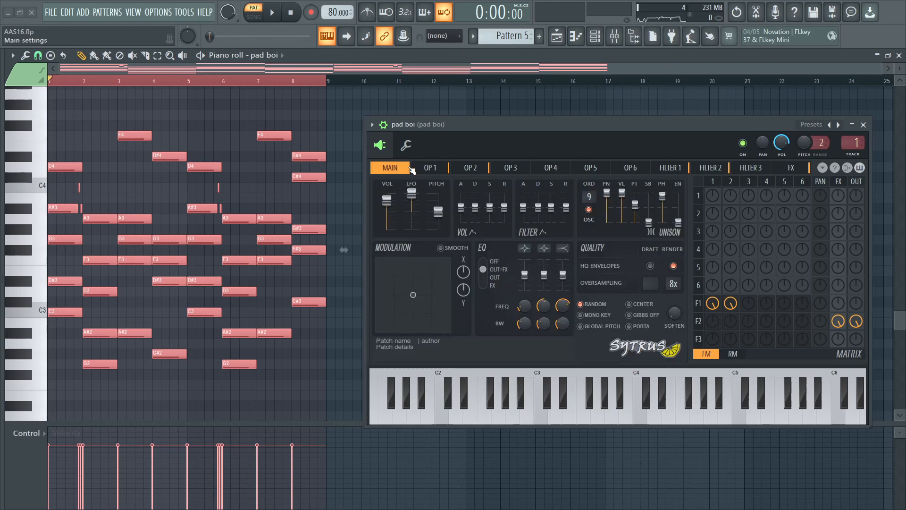
Leaf through the operator settings, open the mixer, and reposition the synth window around the pad boi mixer track
left_click(461, 168)
left_click_drag(582, 164, 401, 167)
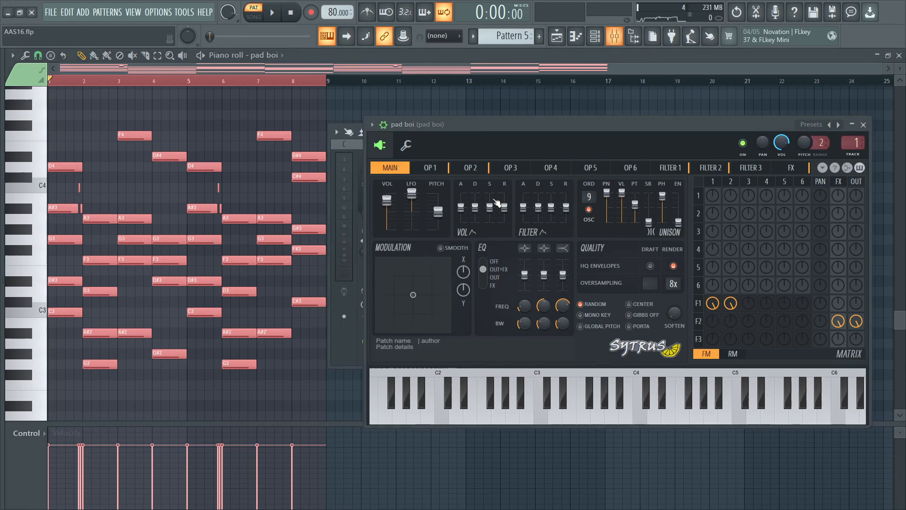
left_click_drag(477, 126, 467, 250)
left_click_drag(524, 128, 478, 67)
left_click_drag(442, 250, 542, 227)
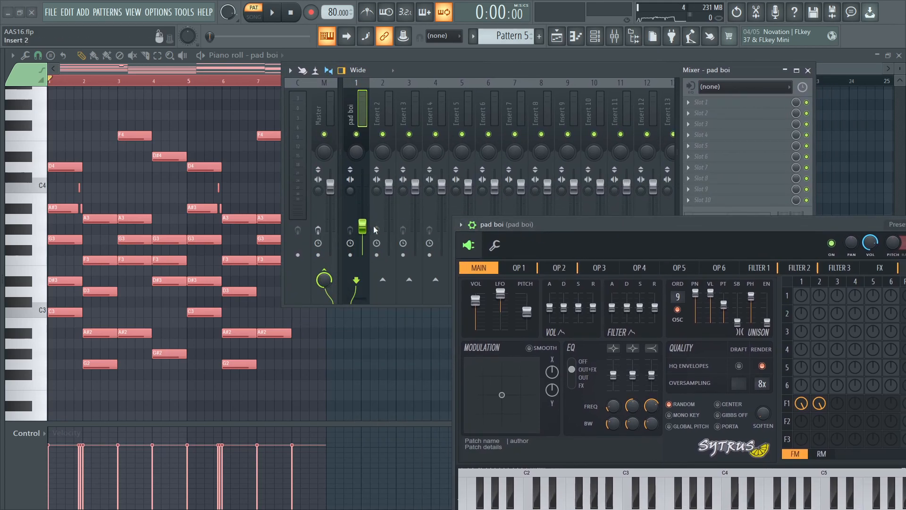
left_click_drag(594, 250, 503, 186)
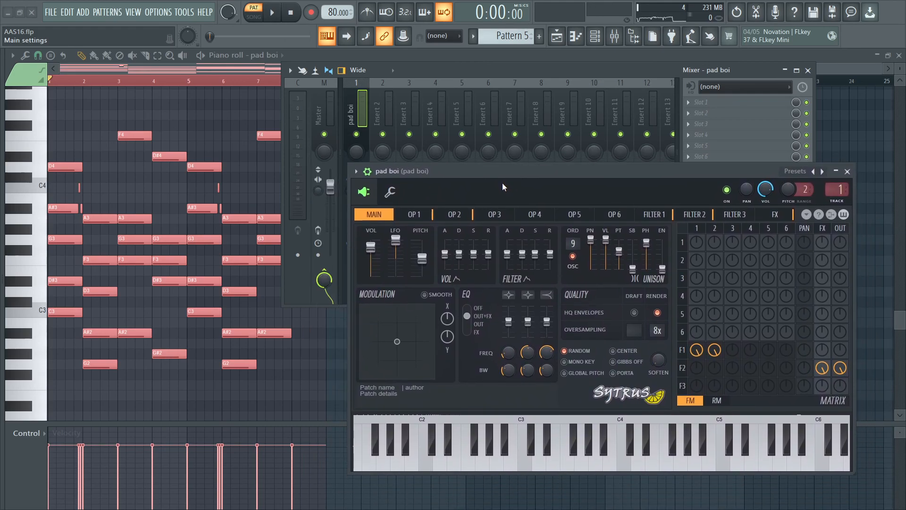